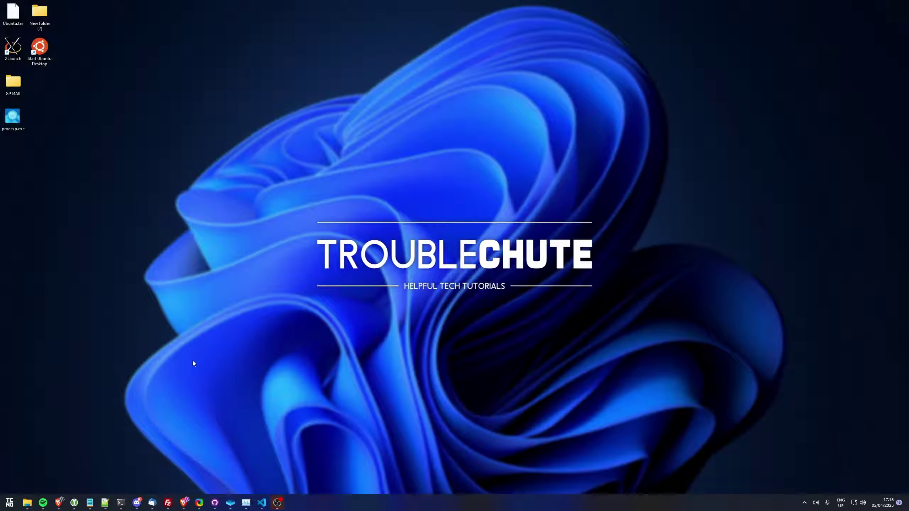
- Open PowerShell 7 and run [Environment]::GetEnvironmentVariable("Path", [System.EnvironmentVariableTarget]::User) to print the user-level Path
key(super)
text(power)
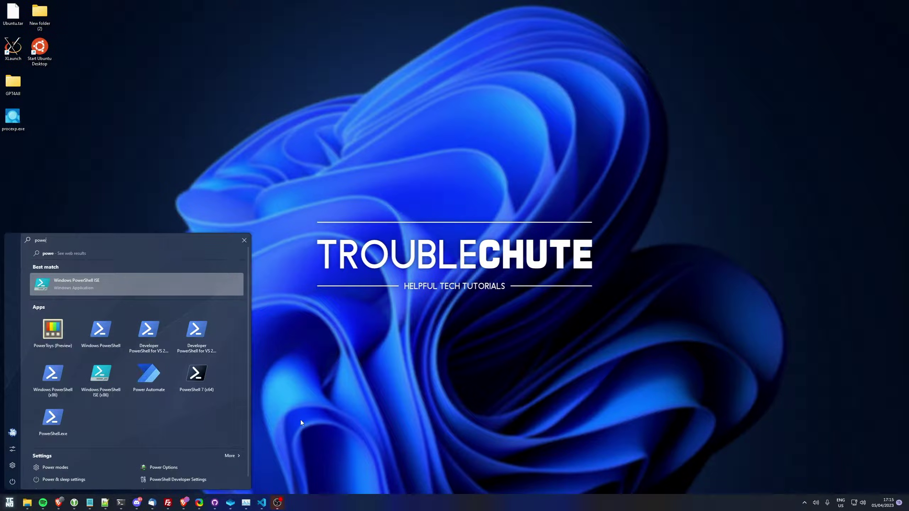
key(Down)
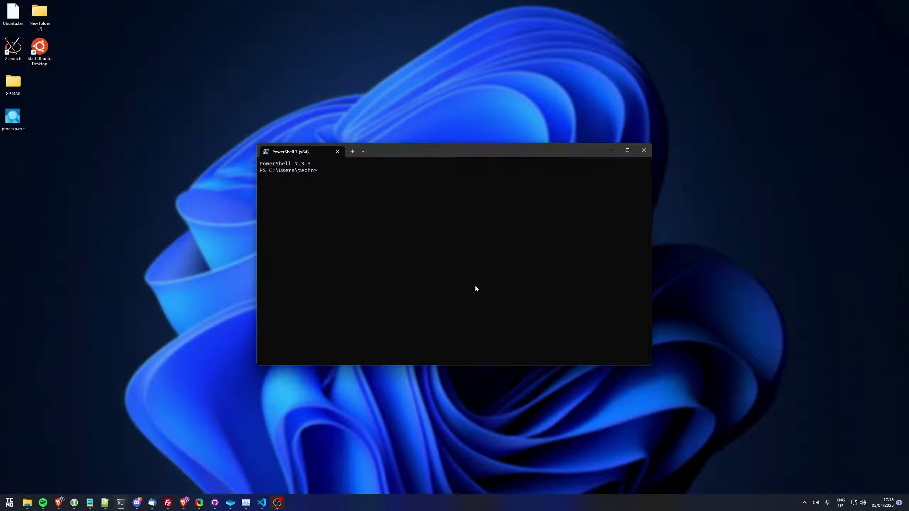
text([Environment]::GetEnvironmentVariable("Path", [System.EnvironmentVariableTarget]::User))
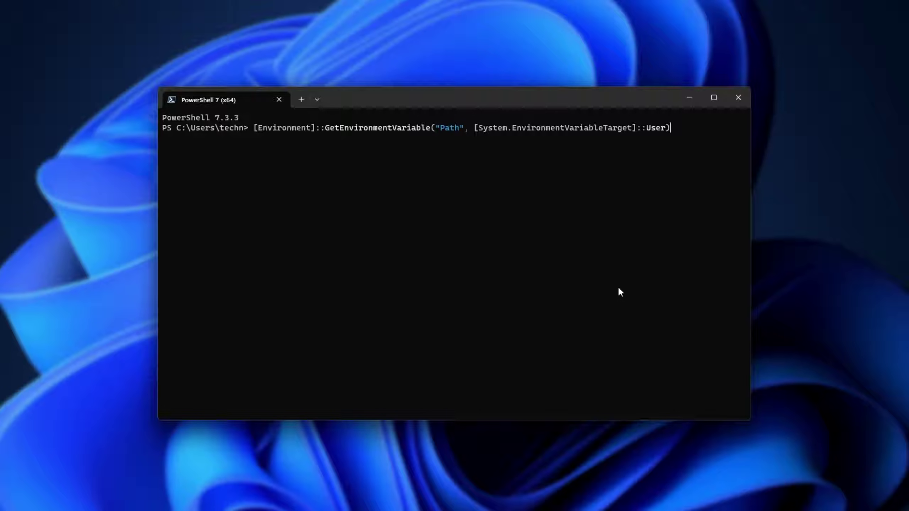
key(Return)
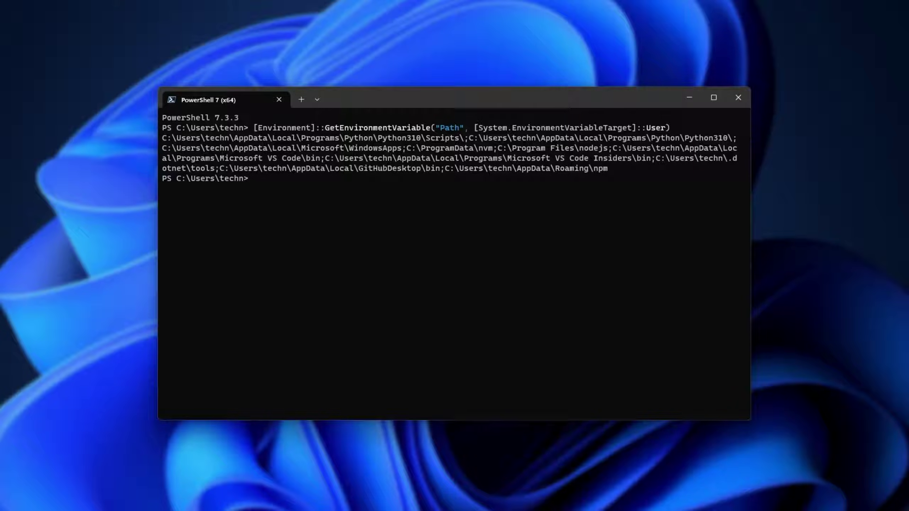
- Query the system-wide Path with [Environment]::GetEnvironmentVariable("Path", [System.EnvironmentVariableTarget]::Machine)
text([Environment]::GetEnvironmentVariable("Path", [System.EnvironmentVariableTarget]::Machine))
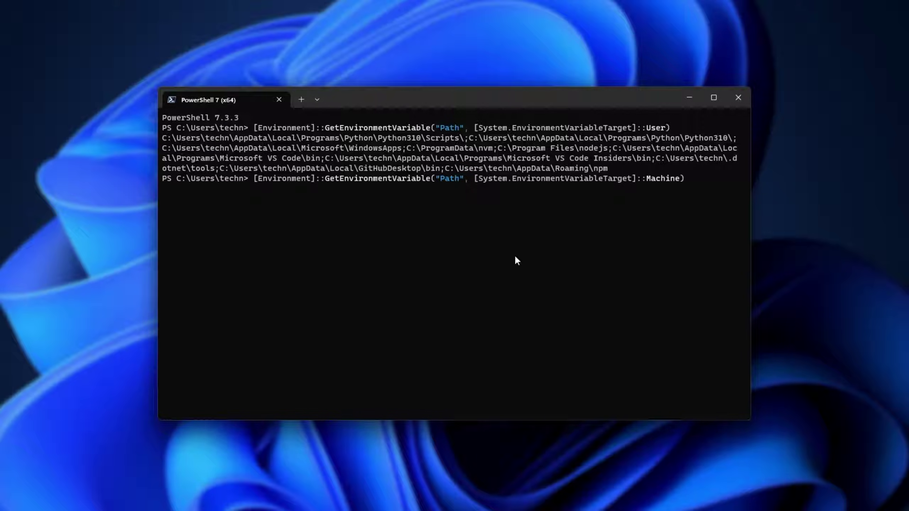
key(Return)
drag(607, 169, 274, 160)
click(286, 188)
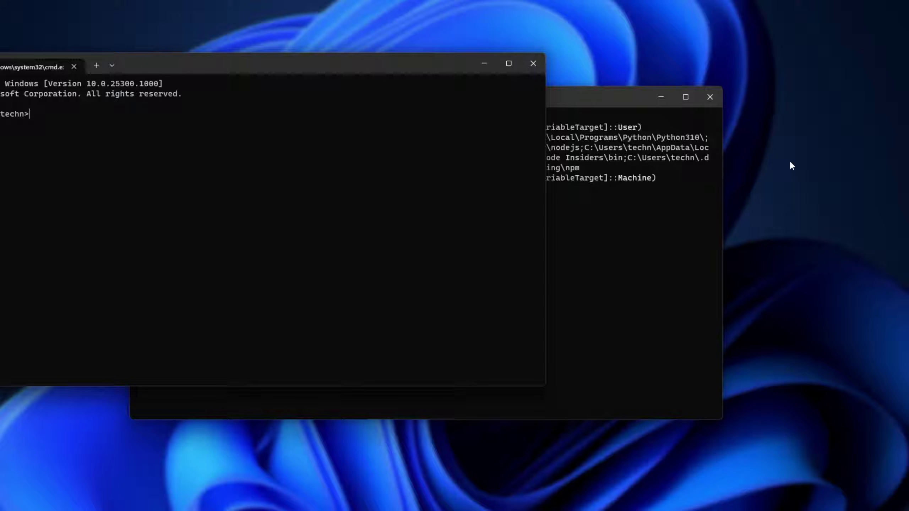
- Switch to a Command Prompt window and print the effective path with echo %path%
drag(357, 64, 520, 98)
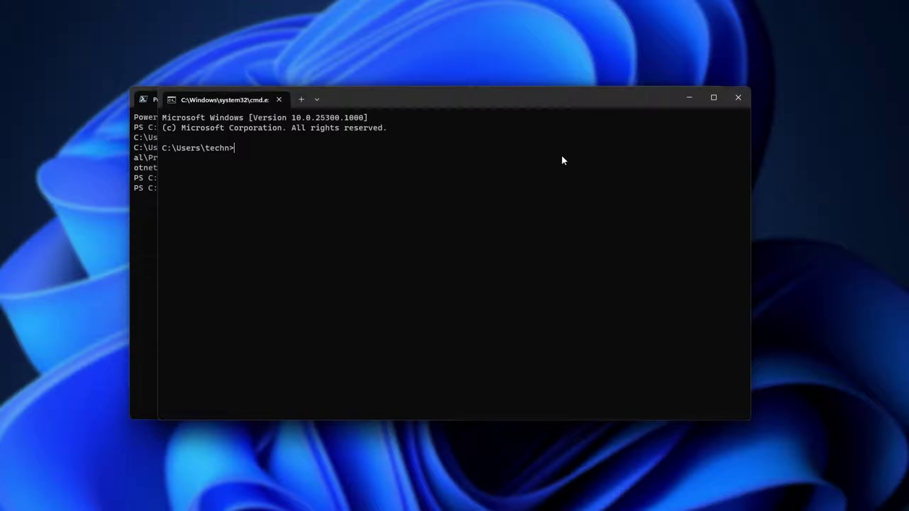
text(echo %path%)
key(Return)
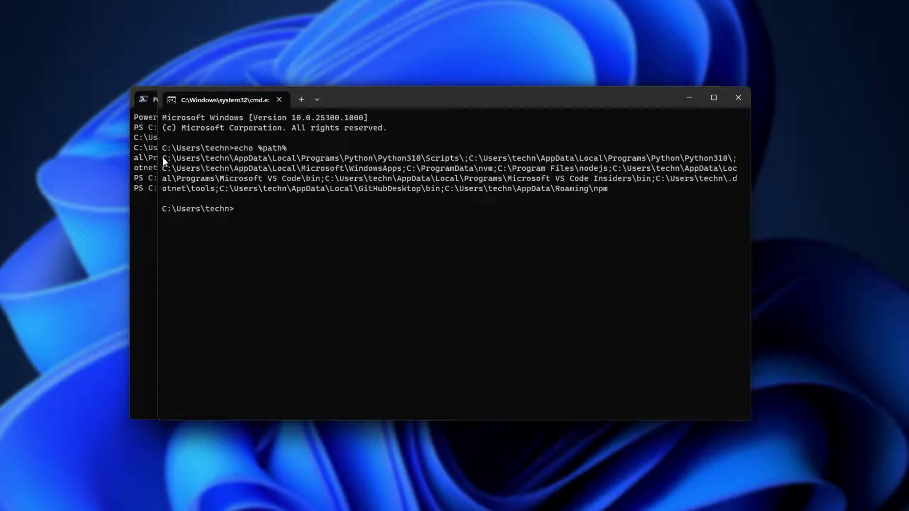
- Compare the Command Prompt path output with the user and machine queries in PowerShell, and close Command Prompt
drag(163, 157, 607, 190)
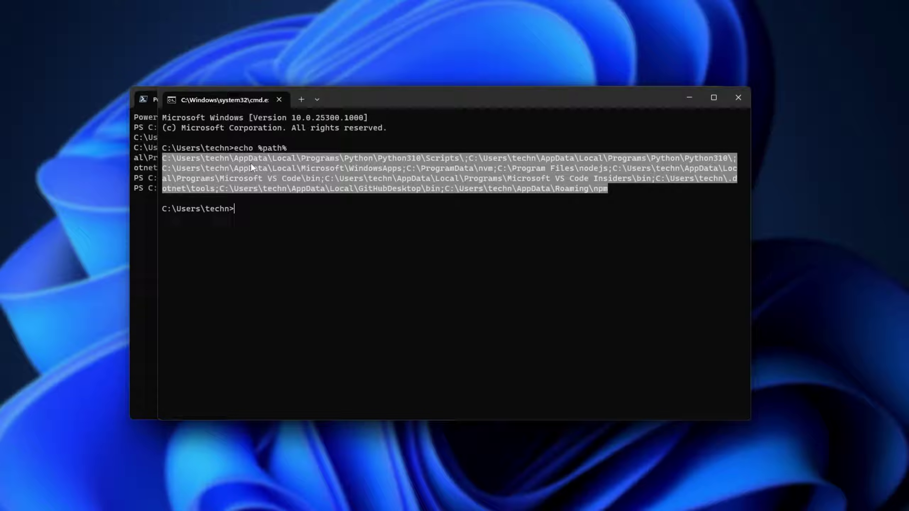
click(202, 210)
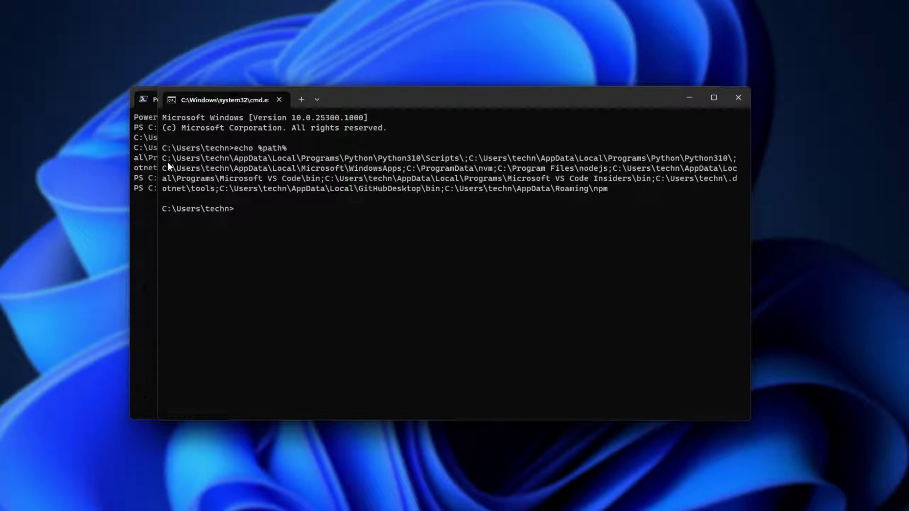
drag(166, 158, 608, 188)
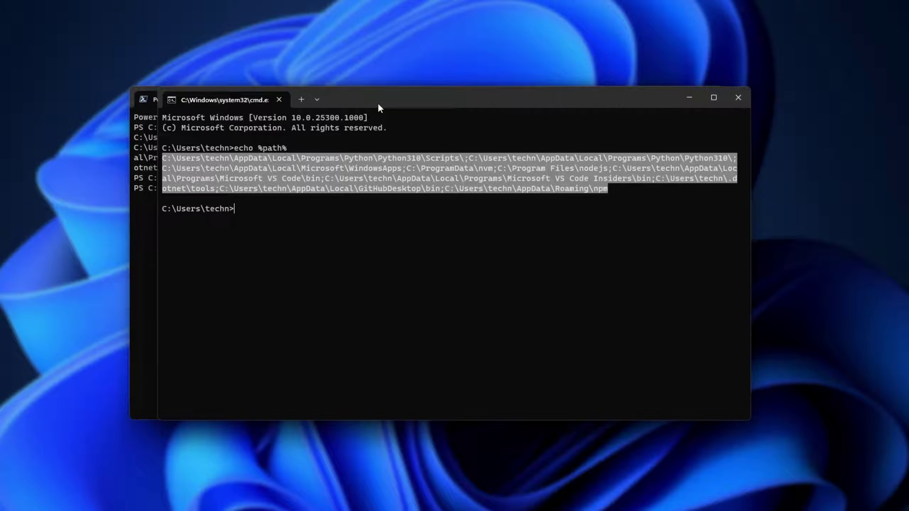
click(138, 140)
drag(219, 130, 656, 127)
drag(226, 178, 648, 178)
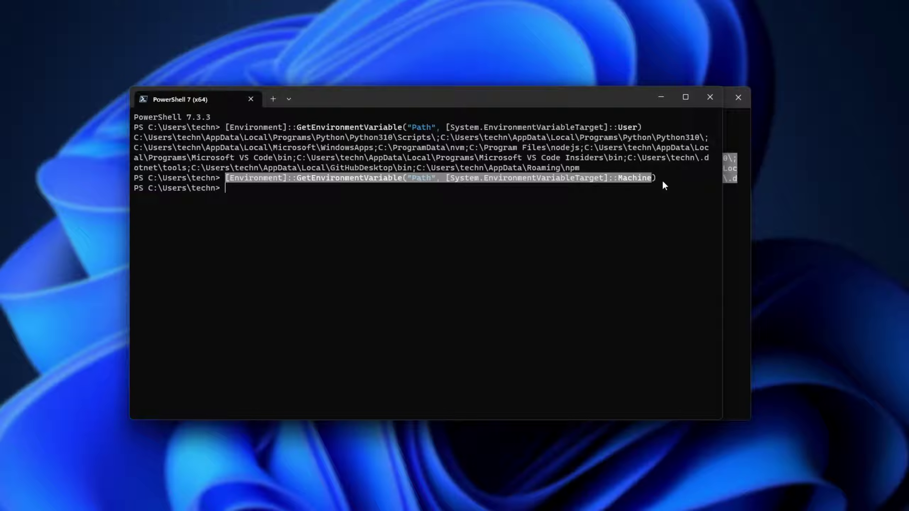
click(614, 240)
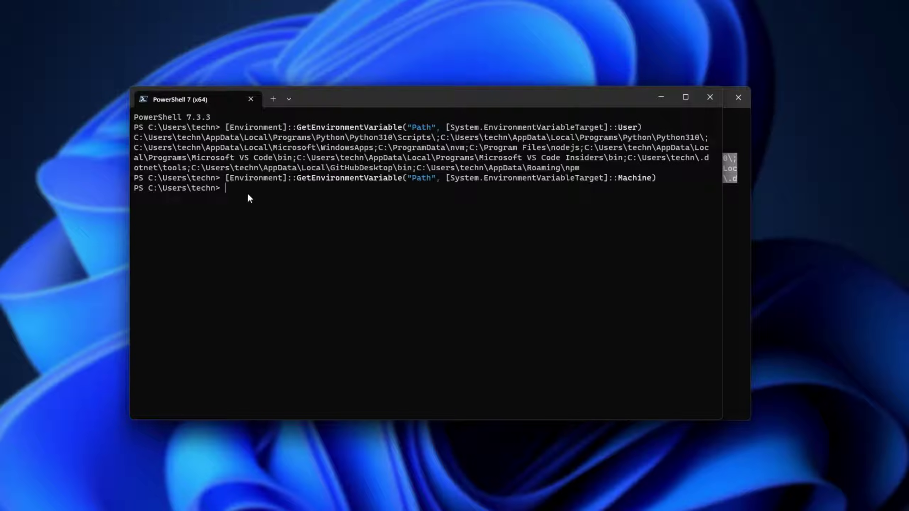
drag(666, 184, 222, 178)
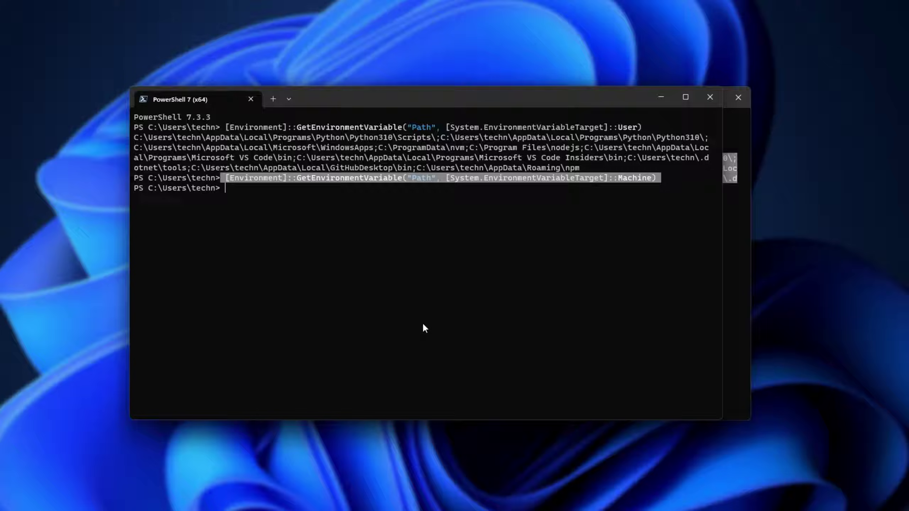
click(743, 169)
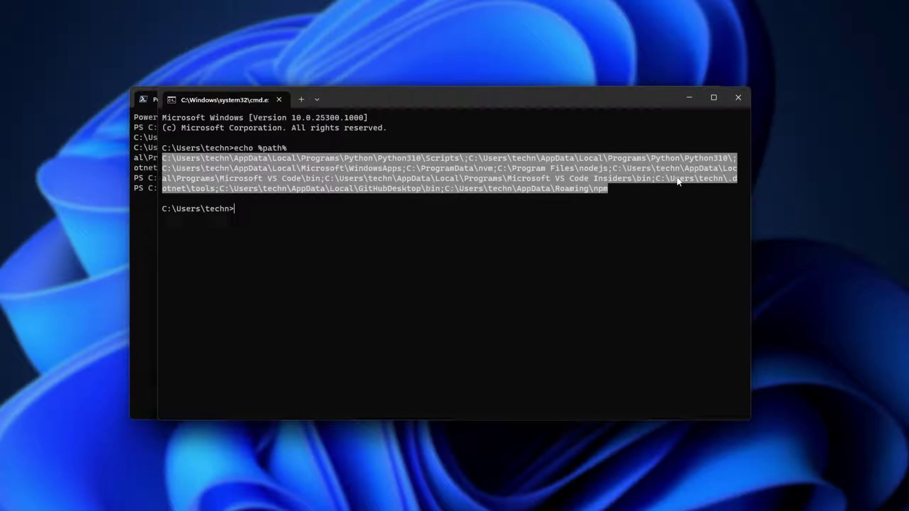
click(145, 170)
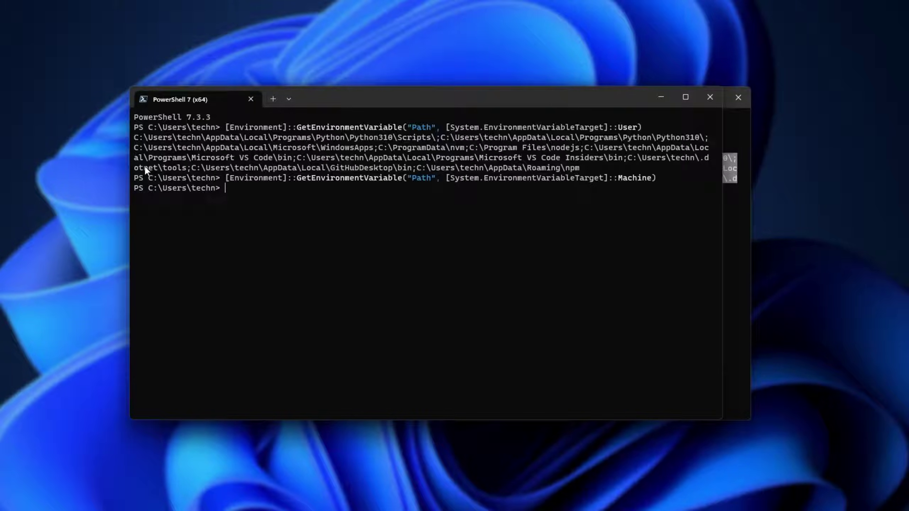
drag(579, 171, 115, 139)
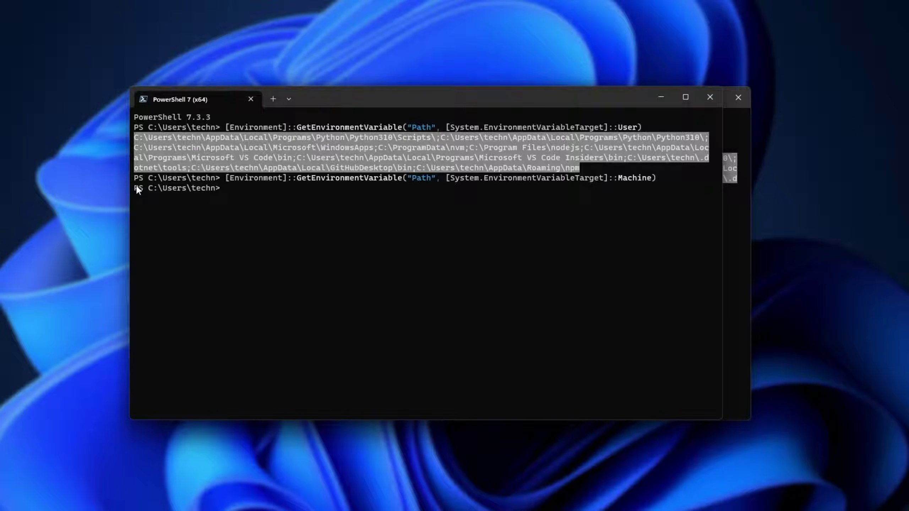
click(592, 170)
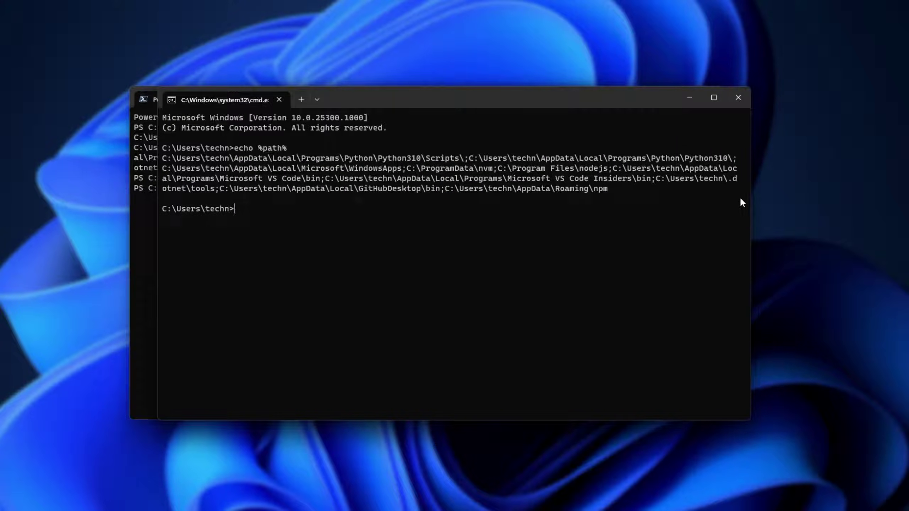
drag(655, 199, 181, 148)
click(527, 244)
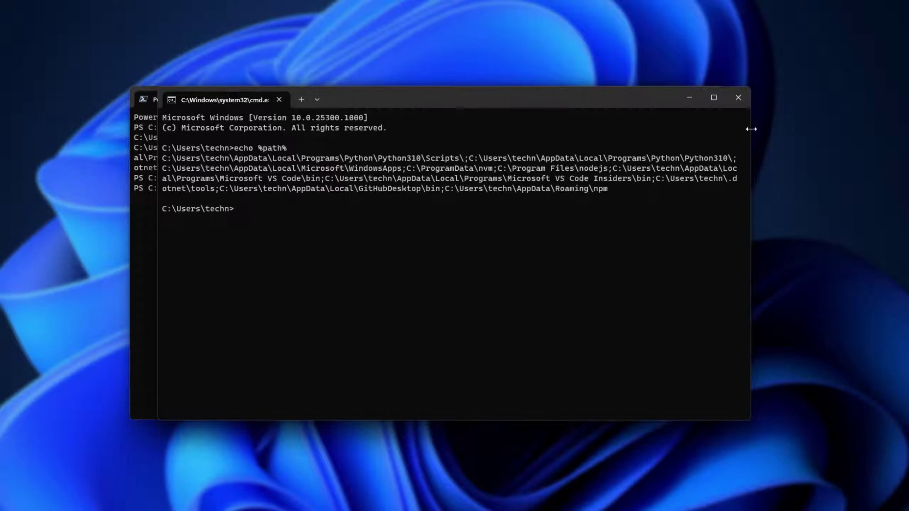
click(738, 100)
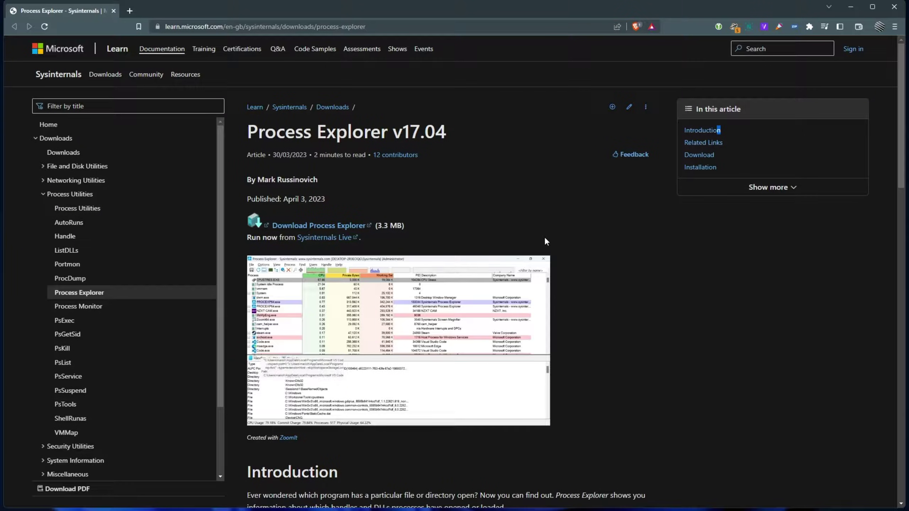
- Download the Process Explorer ZIP from the Sysinternals page and launch the program
click(330, 227)
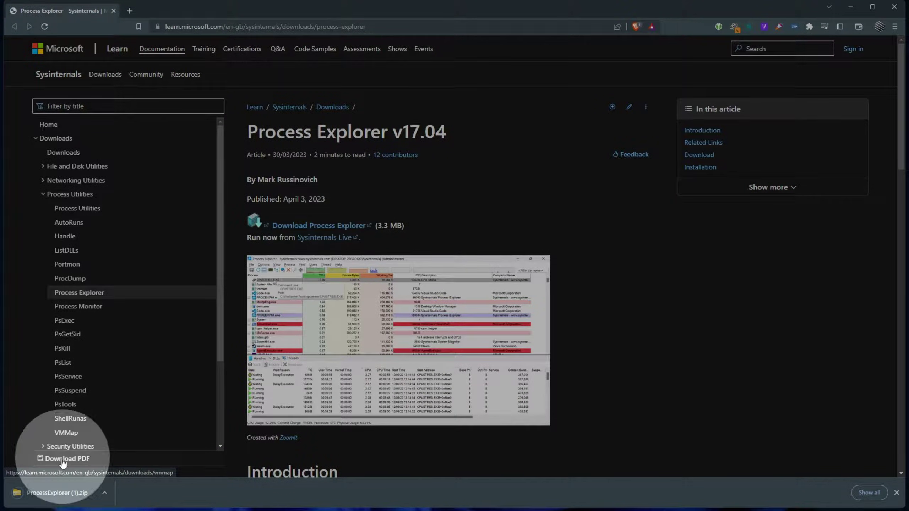
click(56, 492)
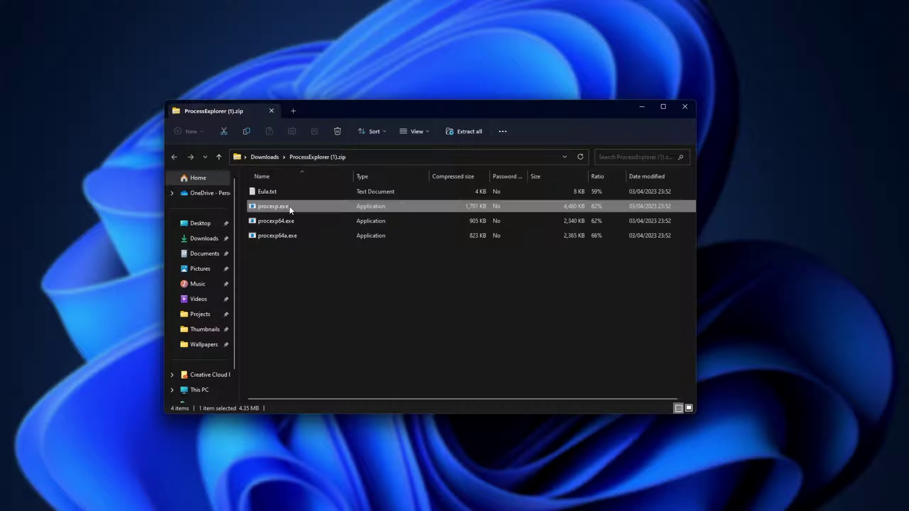
drag(290, 206, 7, 126)
click(412, 173)
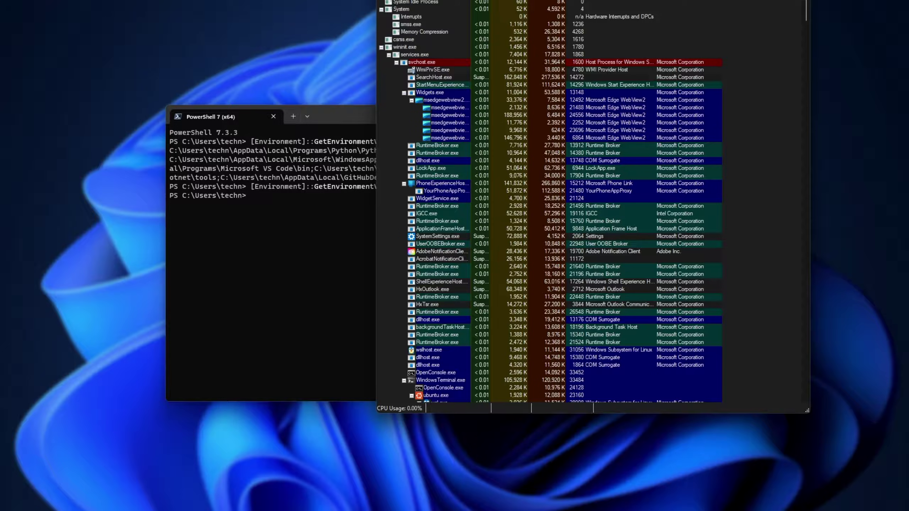
drag(596, 0, 410, 5)
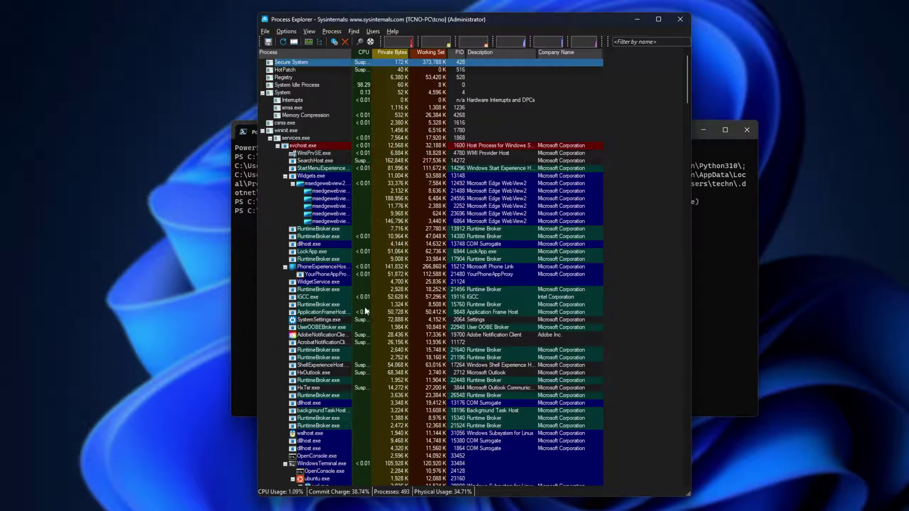
- Open the properties of the AdobeNotificationClient.exe process and display its environment variables
click(325, 334)
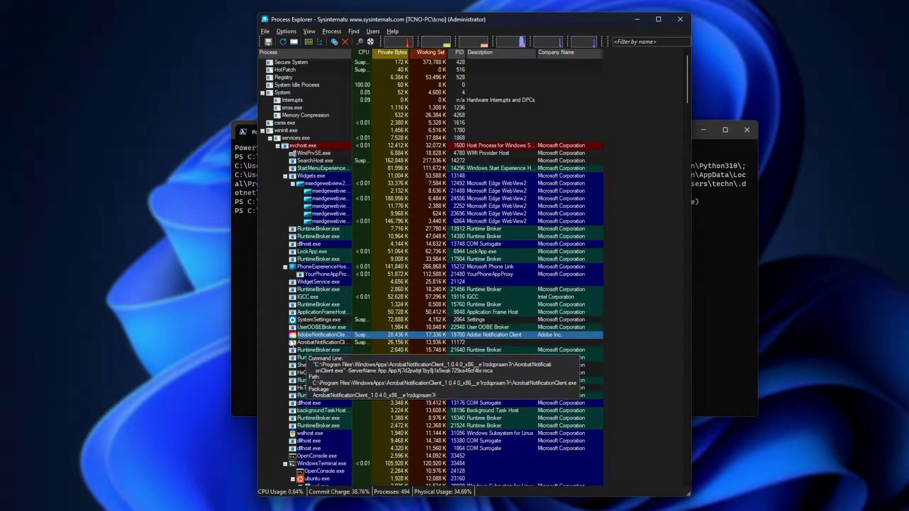
right_click(332, 338)
click(379, 464)
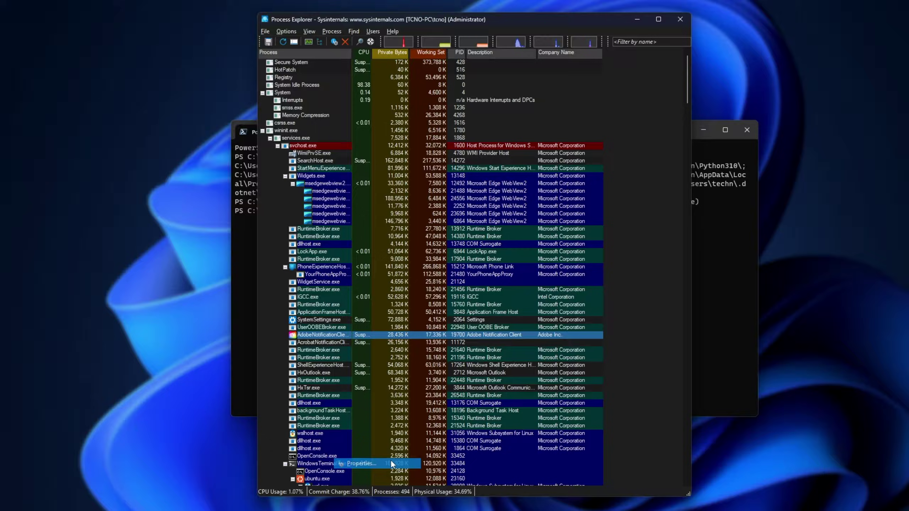
drag(649, 164, 455, 168)
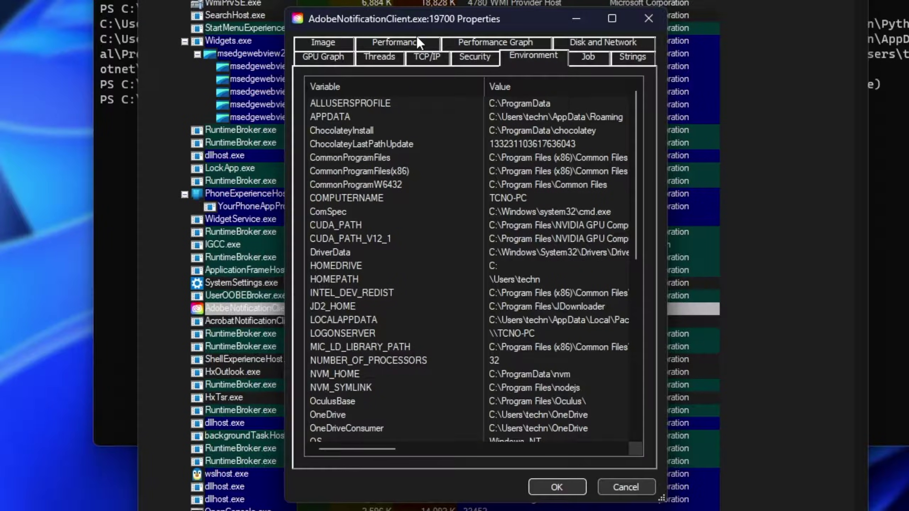
click(323, 43)
click(547, 45)
- Copy the Path variable from the process's environment list and paste it into Notepad
scroll(357, 242, down, 2)
click(343, 373)
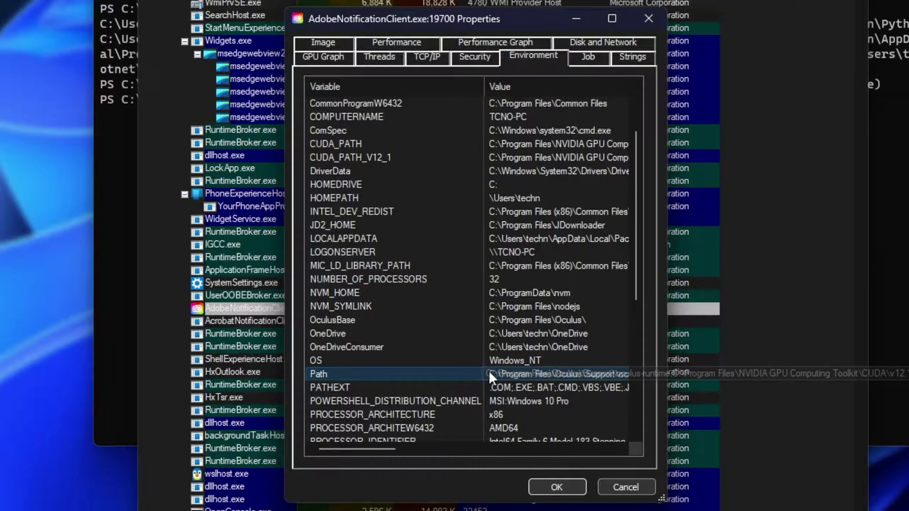
click(473, 372)
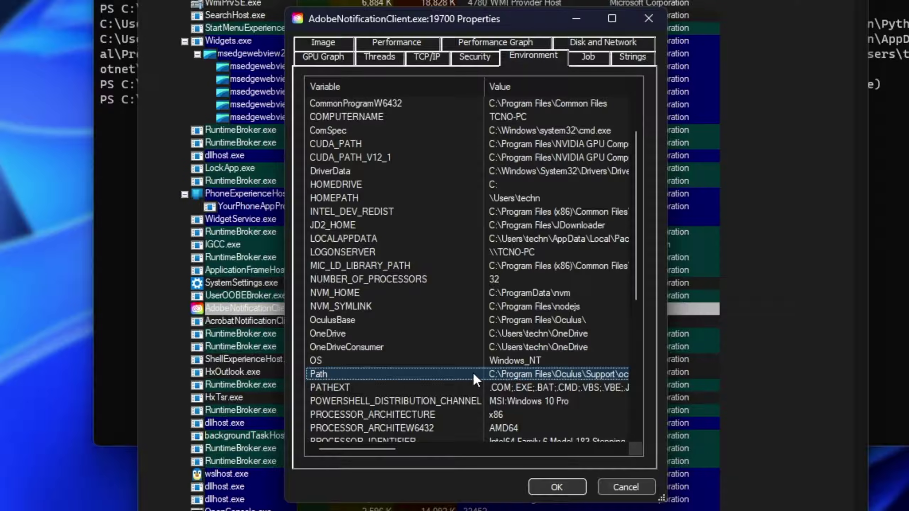
click(880, 339)
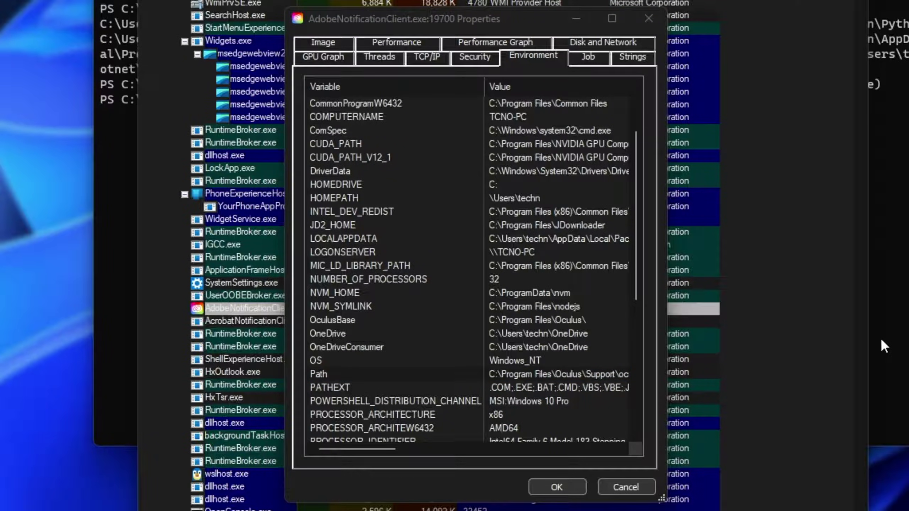
text(Path	C:\Program Files\Oculus\Support\oculus-runtime;C:\Program Files\NVIDIA GPU Computing Toolkit\CUDA\v12.1\bin;C:\Program Files\NVIDIA GPU Computing Toolkit\CUDA\v12.1\libnvvp;C:\Program Files\Microsoft\jdk-11.0.16.101-hotspot\bin;C:\Program Files (x86)\Common Files\Intel\Shared Libraries\redist\intel64\compiler;C:\Windows\system32;C:\Windows;C:\Windows\System32\Wbem;C:\Windows\System32\WindowsPowerShell\v1.0\;C:\Windows\System32\OpenSSH\;C:\ProgramData\chocolatey\bin;C:\Program Files (x86)\NVIDIA Corporation\PhysX\Common;C:\Program Files\NVIDIA Corporation\NVIDIA NvDLISR;C:\ProgramData\nvm;C:\Program Files\nodejs;C:\Program Files\dotnet\;C:\Program Files\Microsoft SQL Server\150\Tools\Binn\;C:\Program Files\Microsoft SQL Server\Client SDK\ODBC\170\Tools\Binn\;C:\Program Files\Git\cmd;C:\Program Files\NVIDIA Corporation\Nsight Compute 2023.1.0\;C:\Program Files\PowerShell\7\;C:\Program Files\CMake\bin;C:\Program Files\nodejs\;C:\Program Files\eSpeak NG\;C:\Users\techn\AppData\Local\Programs\Python\Python310\Scripts\;C:\Users\techn\AppData\Local\Programs\Python\Python310\;C:\Users\techn\AppData\Local\Microsoft\WindowsApps;C:\Users\techn\AppData\Local\Programs\Microsoft VS Code\bin;C:\Users\techn\AppData\Local\Programs\Microsoft VS Code Insiders\bin;C:\Users\techn\.dotnet\tools;C:\Users\techn\AppData\Local\GitHubDesktop\bin;C:\Users\techn\AppData\Roaming\npm)
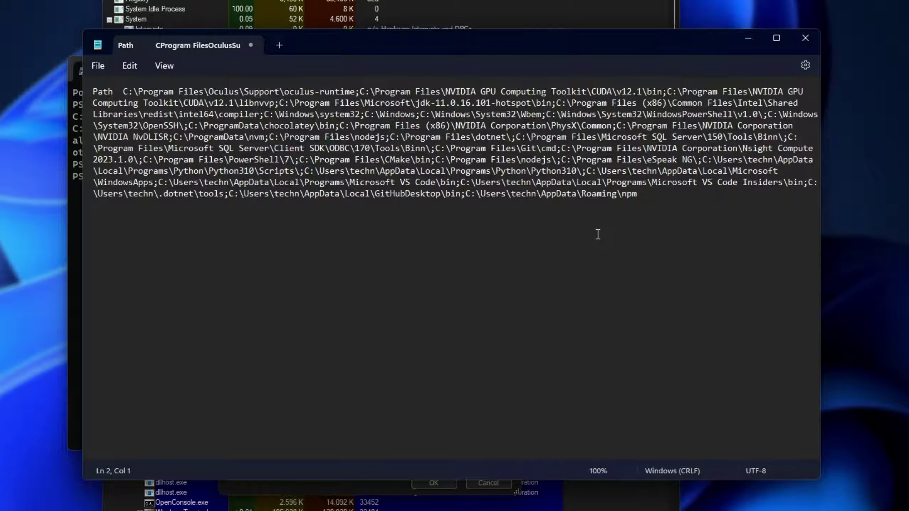
- Compare the user Path output in PowerShell with the final entries of the process's Path in Notepad
click(73, 124)
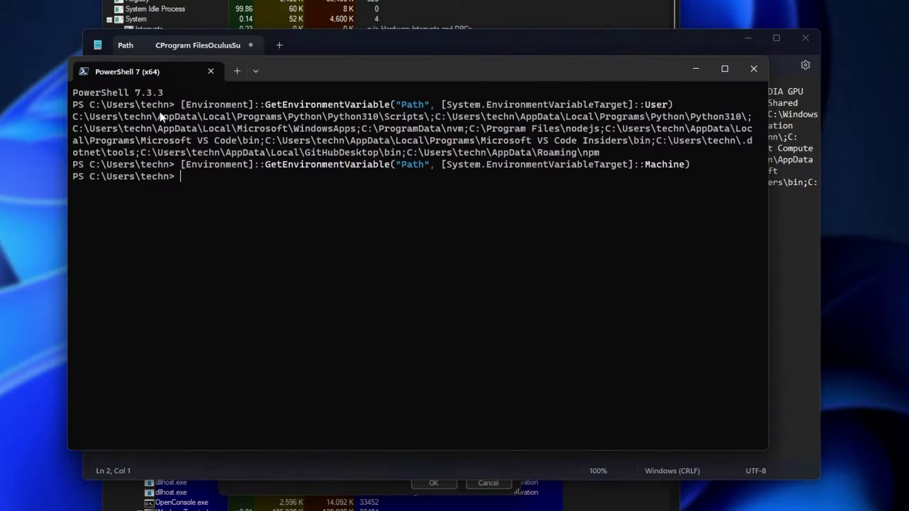
drag(365, 72, 313, 76)
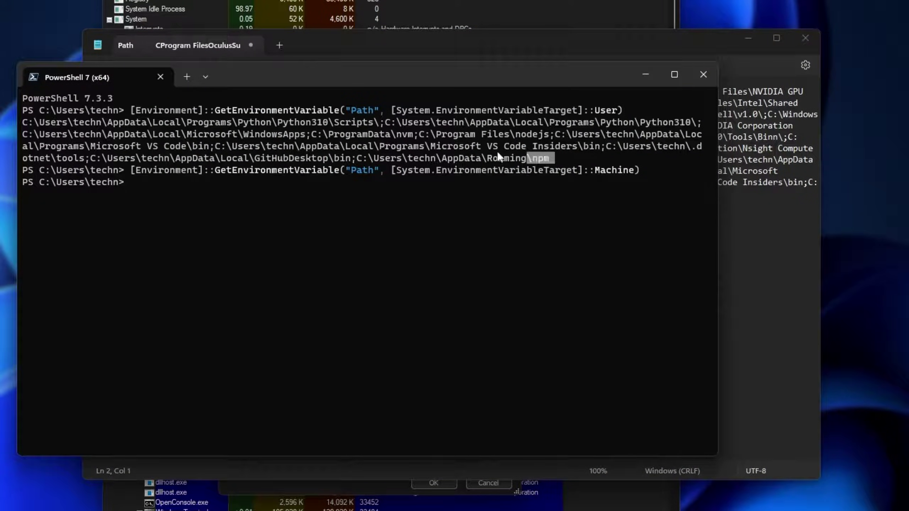
drag(497, 151, 23, 110)
click(753, 171)
drag(481, 114, 82, 101)
drag(649, 205, 279, 170)
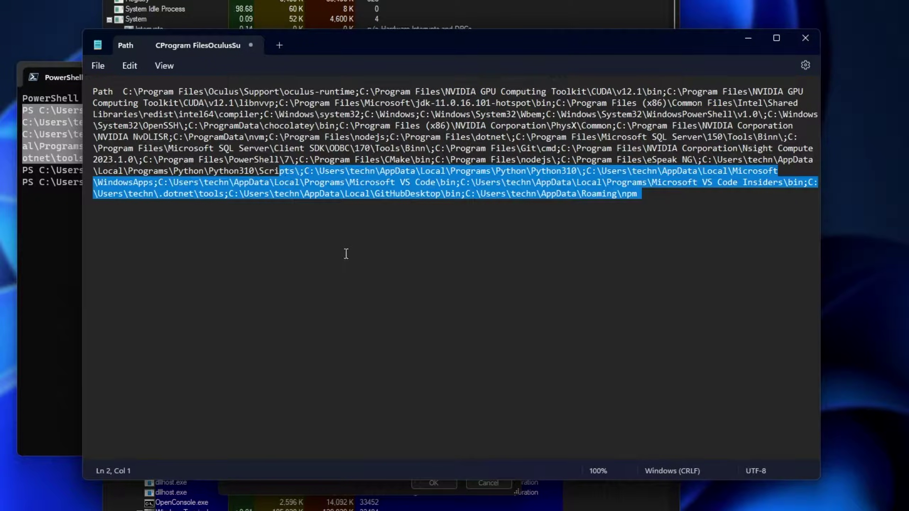
- Copy the user-level Path output from PowerShell and paste it below the process's Path text in Notepad
click(57, 227)
drag(126, 110, 618, 111)
key(ctrl+c)
click(746, 252)
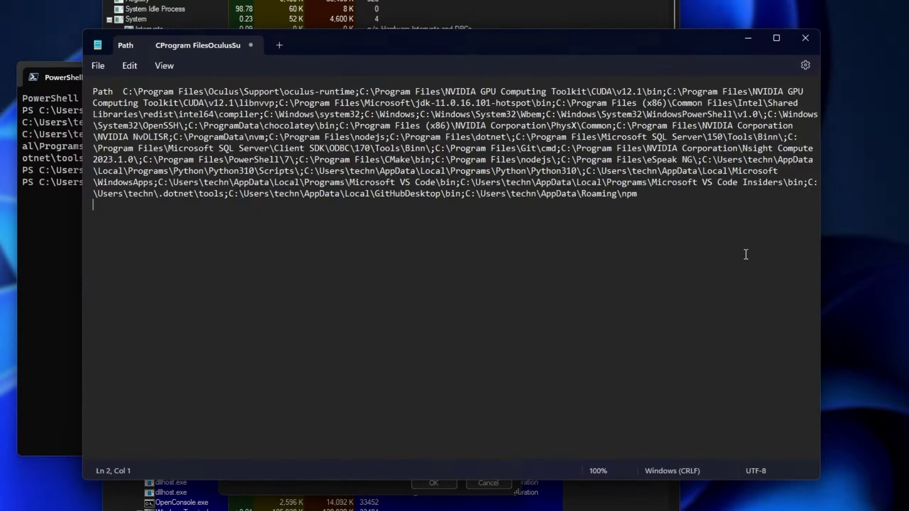
key(ctrl+v)
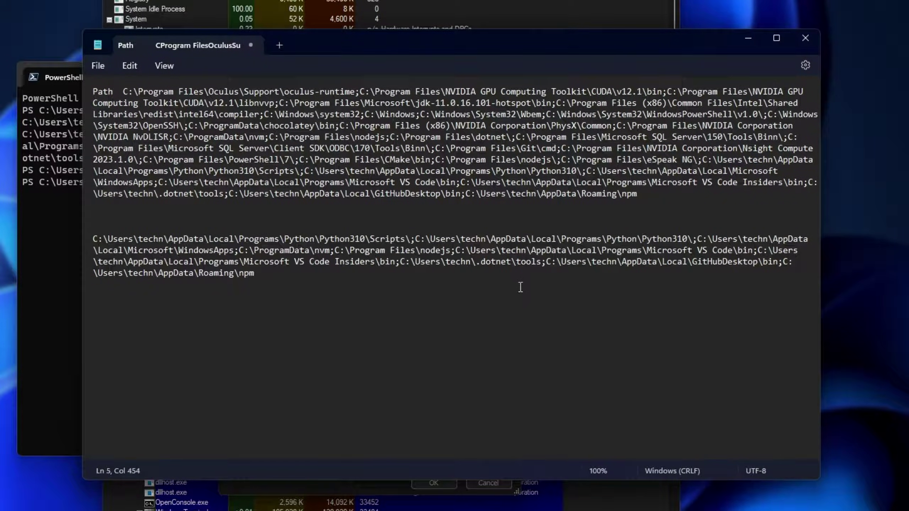
- Search the Notepad text for the pasted user Path to locate the matching entries inside the process's Path
drag(286, 279, 74, 238)
key(ctrl+f)
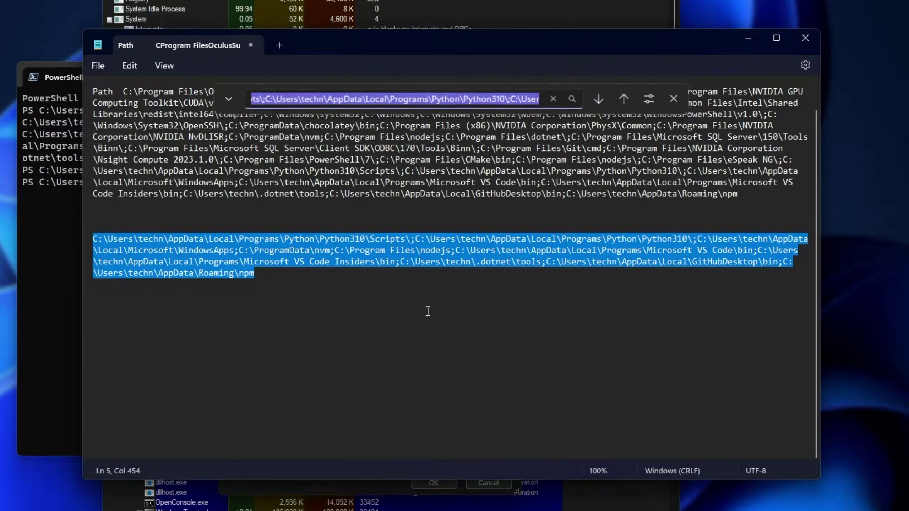
key(Return)
click(650, 99)
double_click(600, 99)
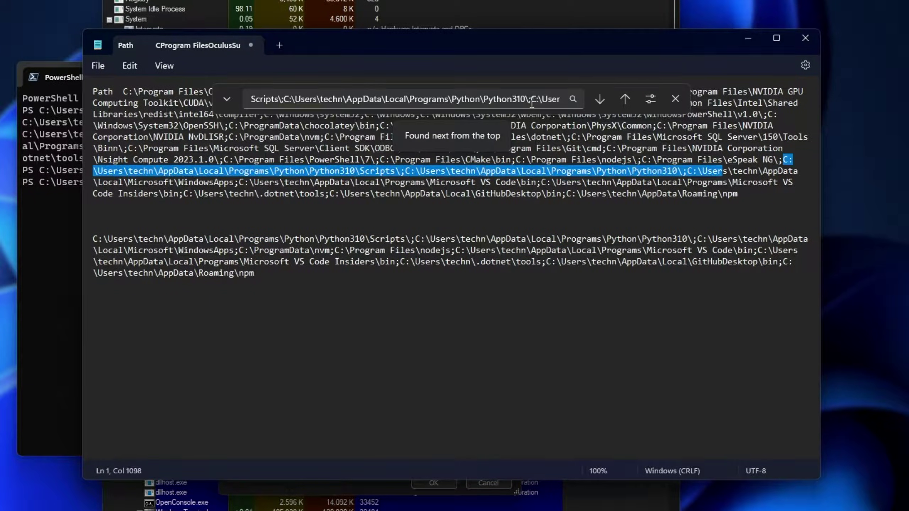
click(521, 99)
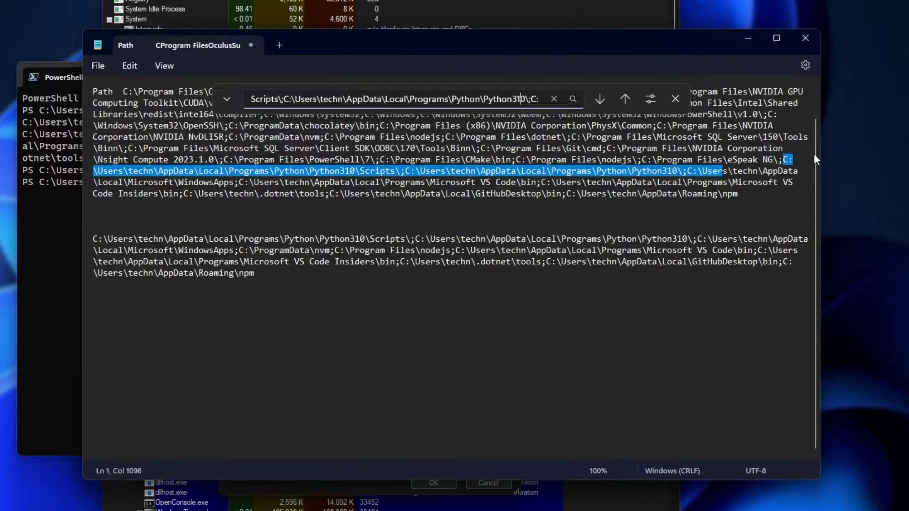
- Delete the user Path entries and the trailing semicolon after eSpeak NG\ from the process's Path, and close the search
drag(784, 162, 769, 194)
key(Delete)
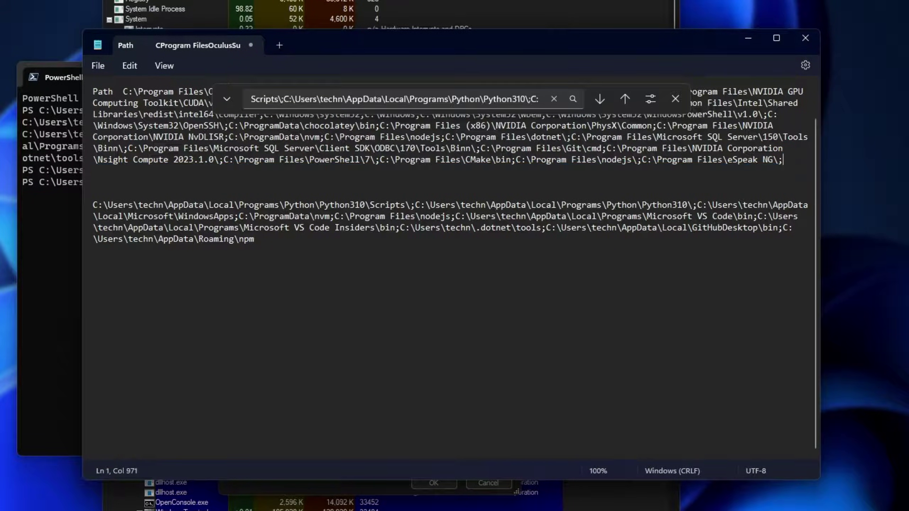
key(BackSpace)
click(676, 99)
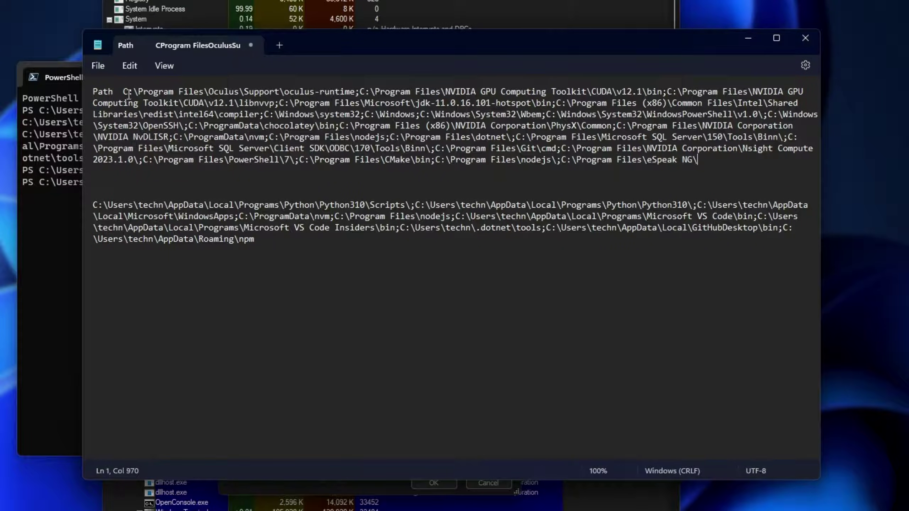
- Remove the "Path" label before the first entry and copy the remaining system Path text, ending at eSpeak NG\
drag(122, 89, 93, 89)
key(Delete)
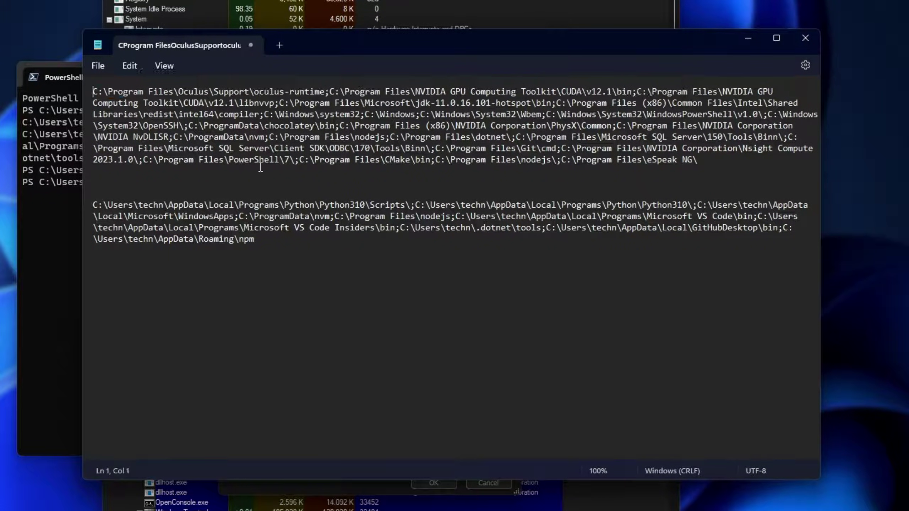
drag(722, 160, 11, 50)
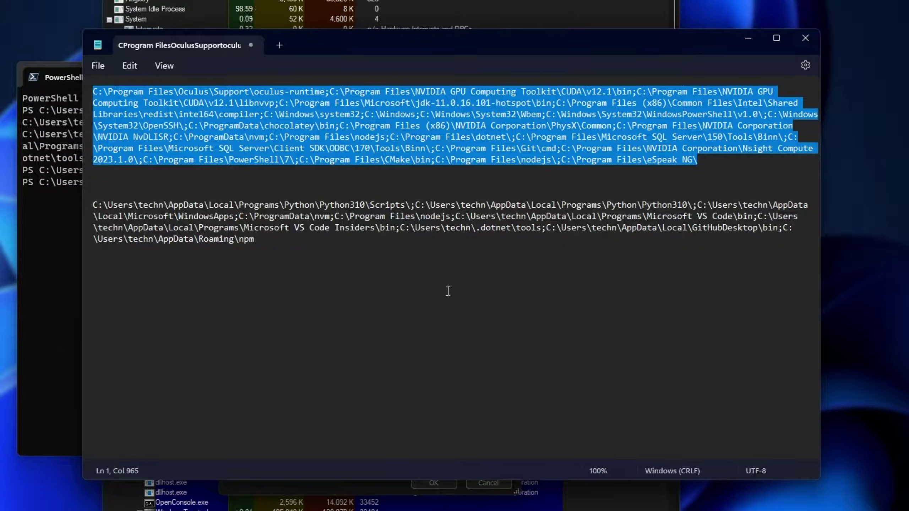
right_click(461, 131)
click(513, 192)
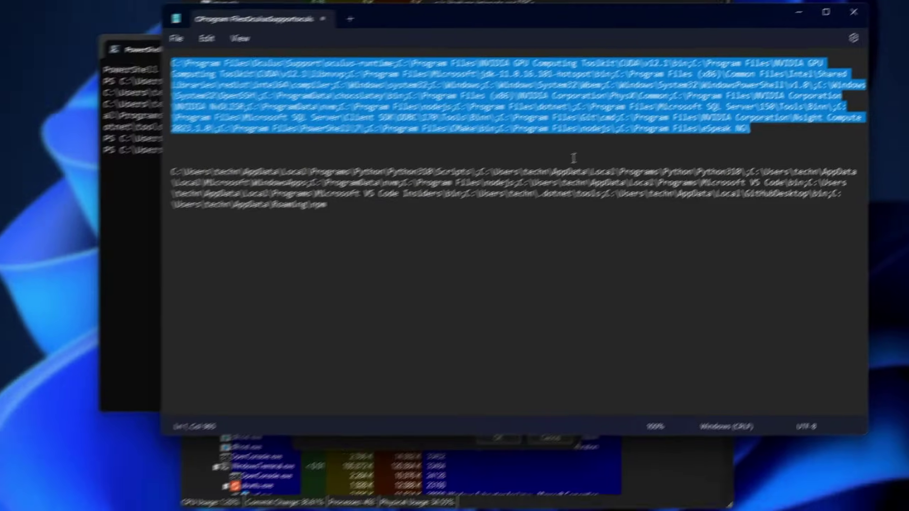
- Search Windows for "environment", open the system environment variables editor, and display the Environment Variables dialog
key(super)
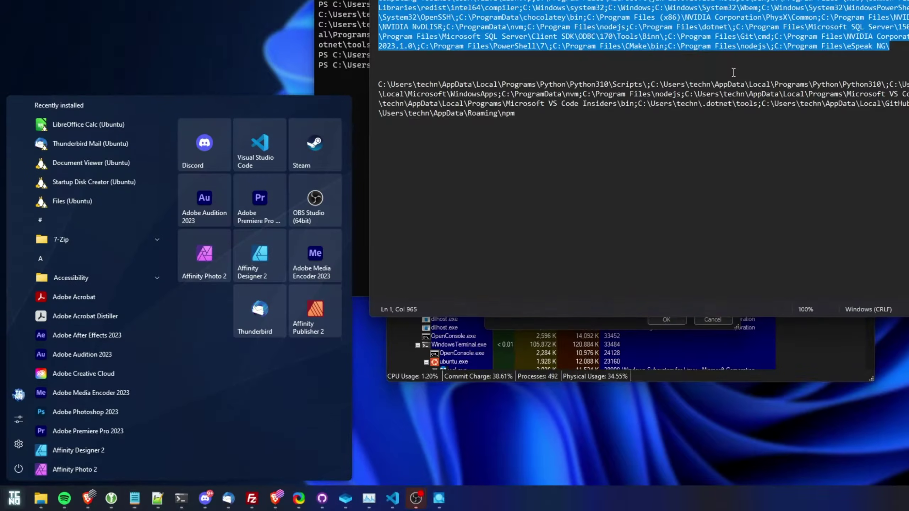
text(environment)
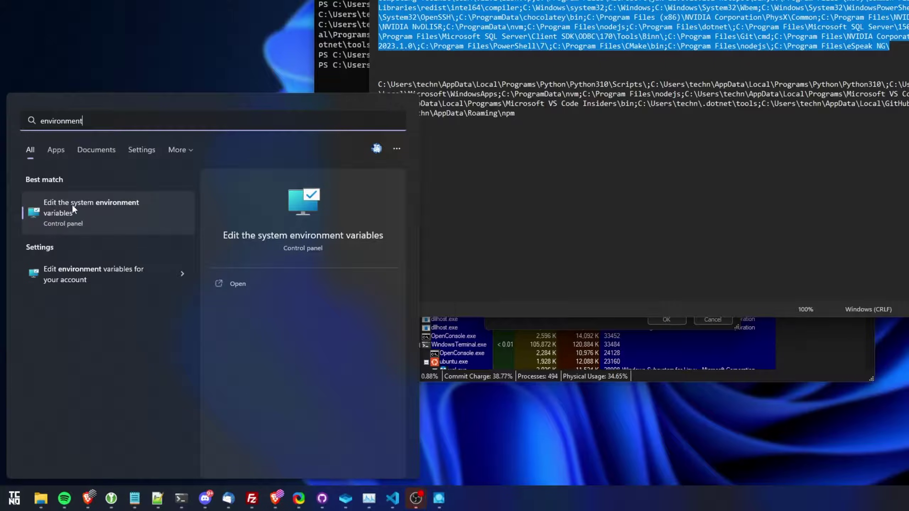
click(124, 208)
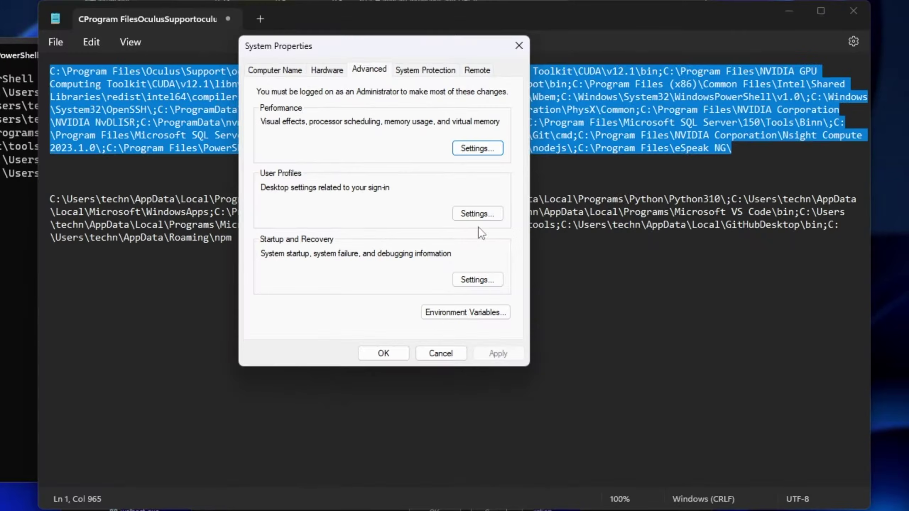
click(483, 308)
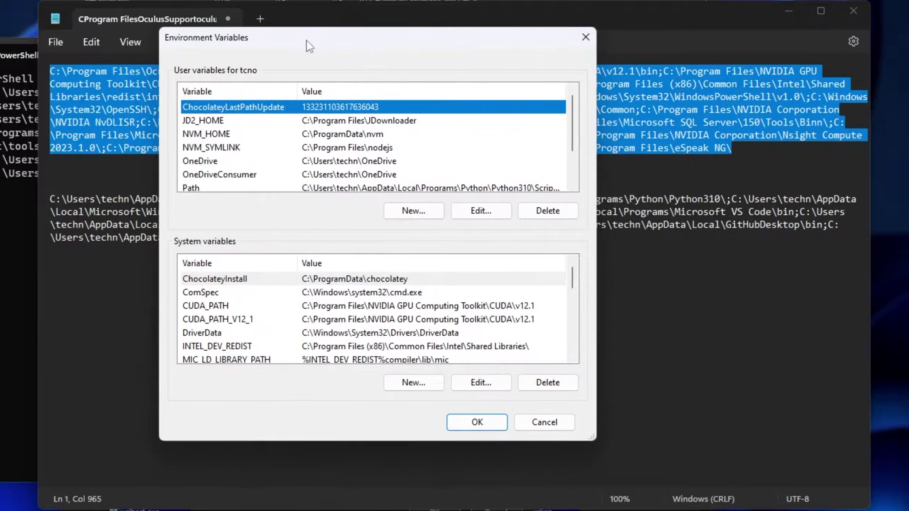
- View the entries of the user-level Path variable and close its editor without changes
click(208, 186)
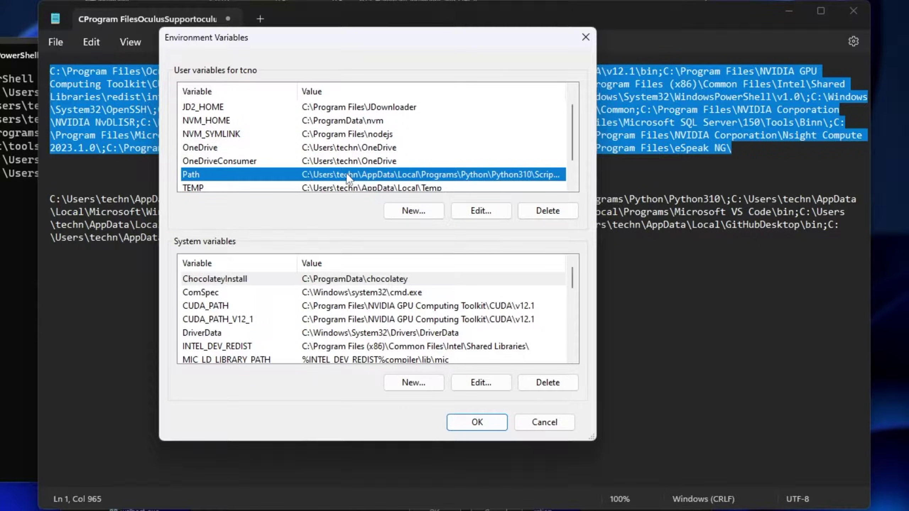
click(471, 207)
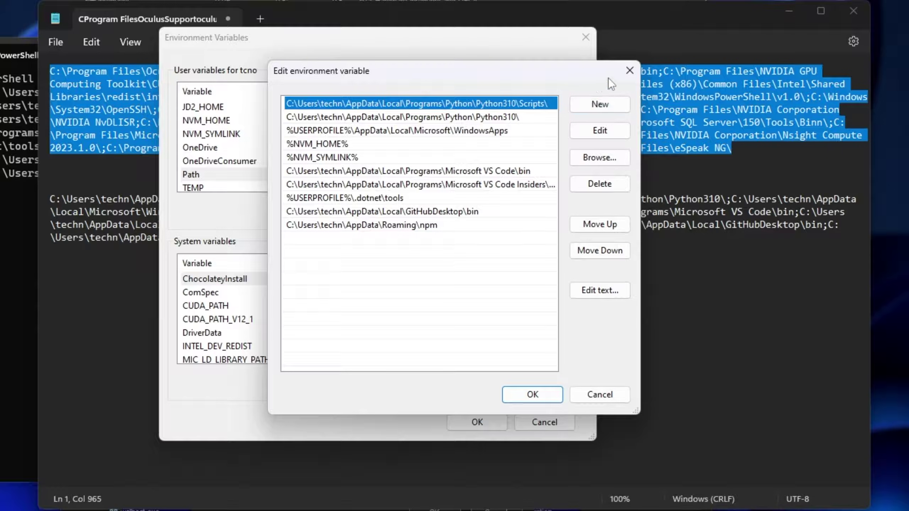
click(628, 73)
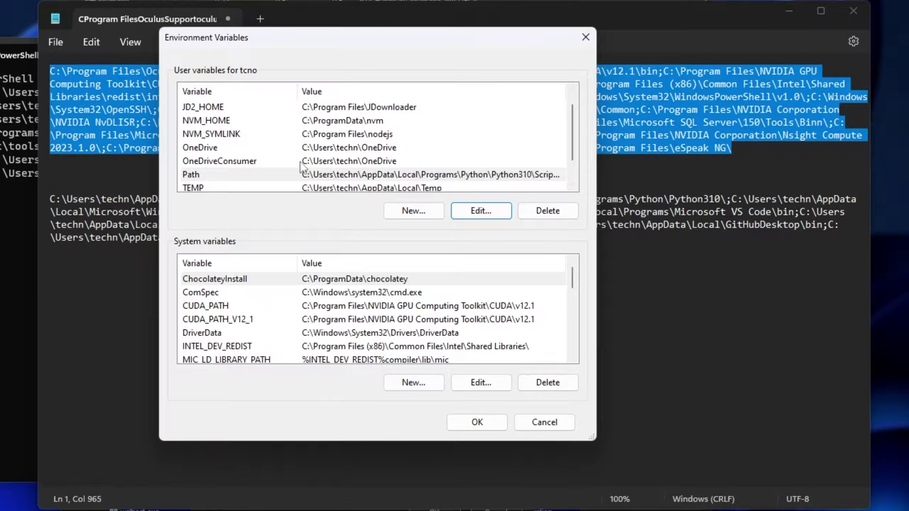
click(413, 211)
text(P)
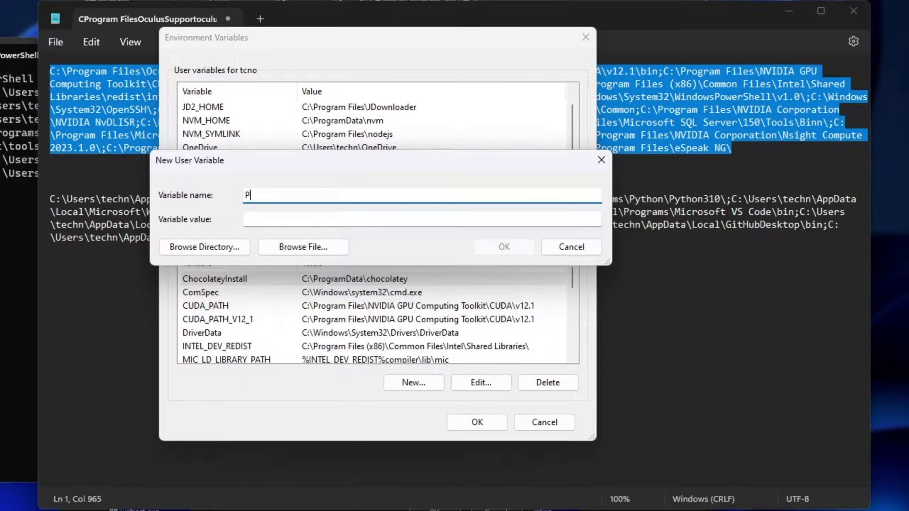
text(ath)
key(Tab)
key(ctrl+v)
click(562, 250)
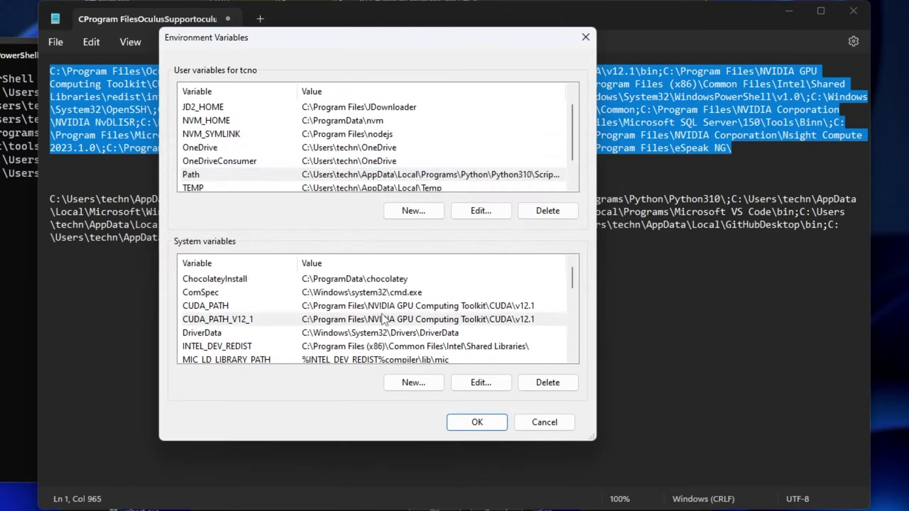
- Look through the system variables list for an existing Path variable
click(382, 319)
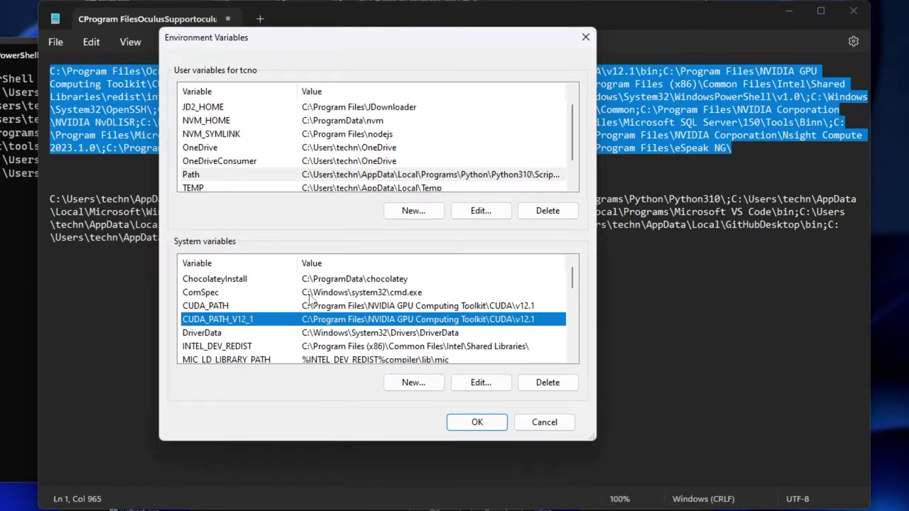
scroll(309, 299, down, 4)
scroll(263, 304, up, 1)
click(221, 324)
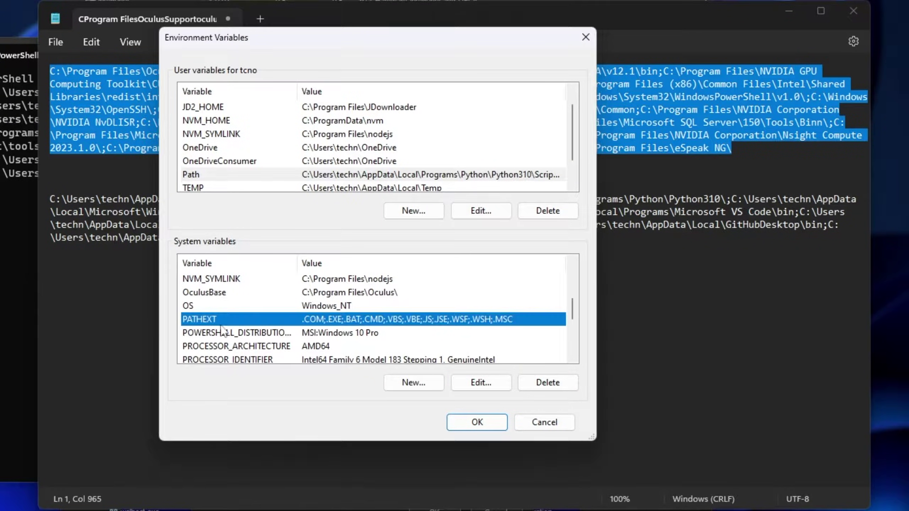
scroll(250, 333, down, 3)
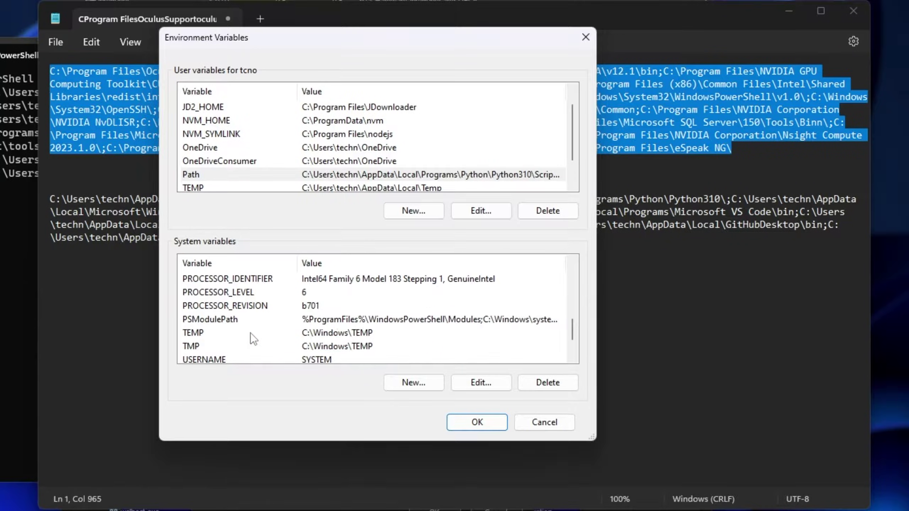
scroll(250, 333, up, 4)
scroll(326, 336, down, 1)
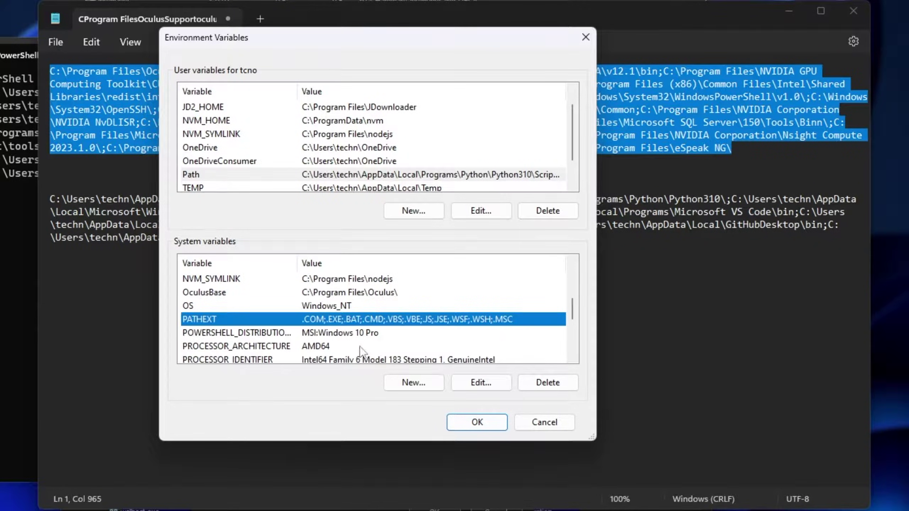
- Create a system variable named Path with the copied system Path text as its value and save the environment variables
click(411, 382)
text(Path)
key(Tab)
key(ctrl+v)
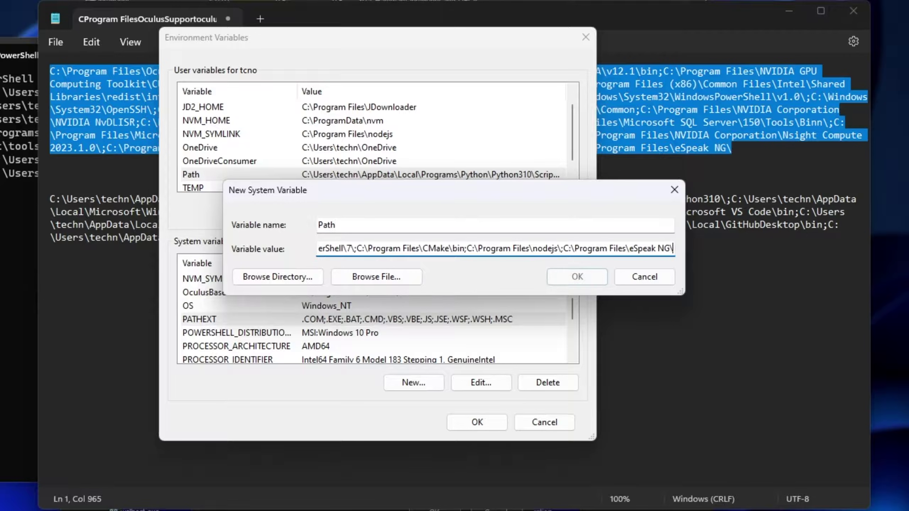
click(577, 277)
click(503, 320)
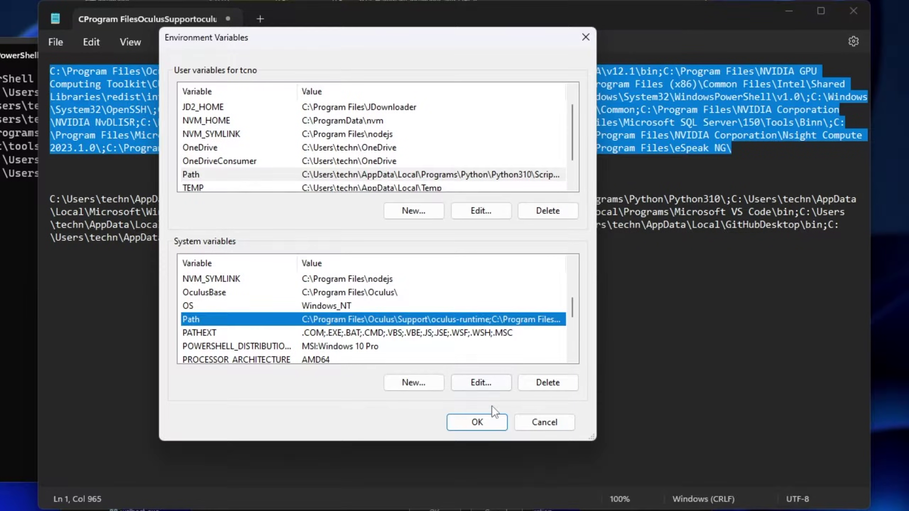
click(477, 421)
- In PowerShell, verify the restored system Path with [Environment]::GetEnvironmentVariable("Path", [System.EnvironmentVariableTarget]::Machine)
key(alt+Tab)
text(powershell)
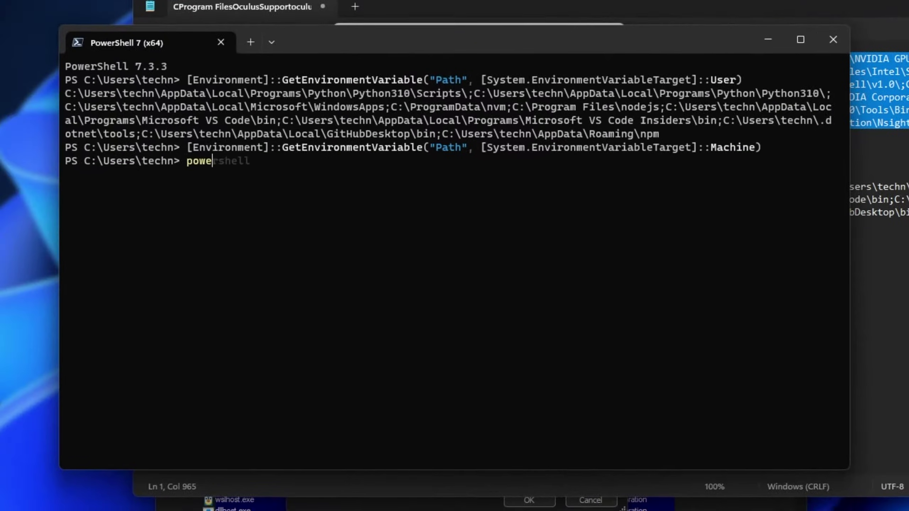
key(Return)
key(Up)
key(Up)
key(Return)
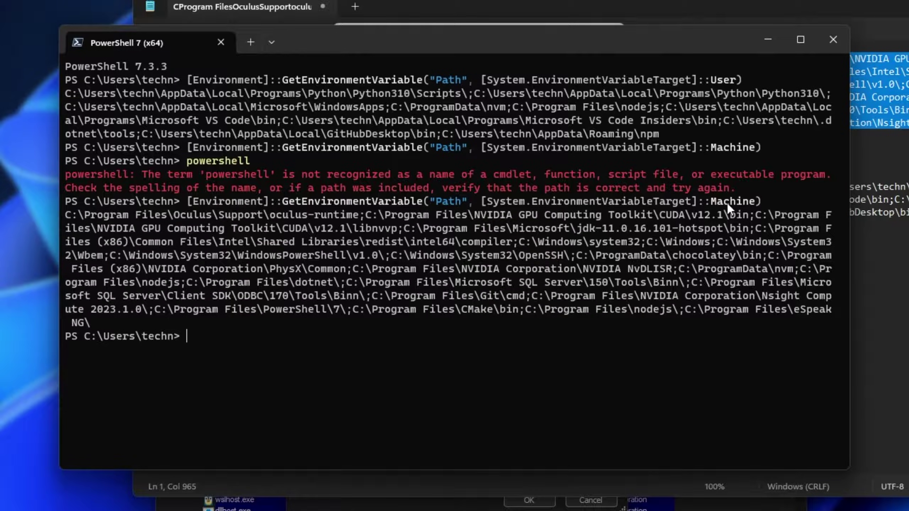
drag(753, 202, 173, 199)
key(super+c)
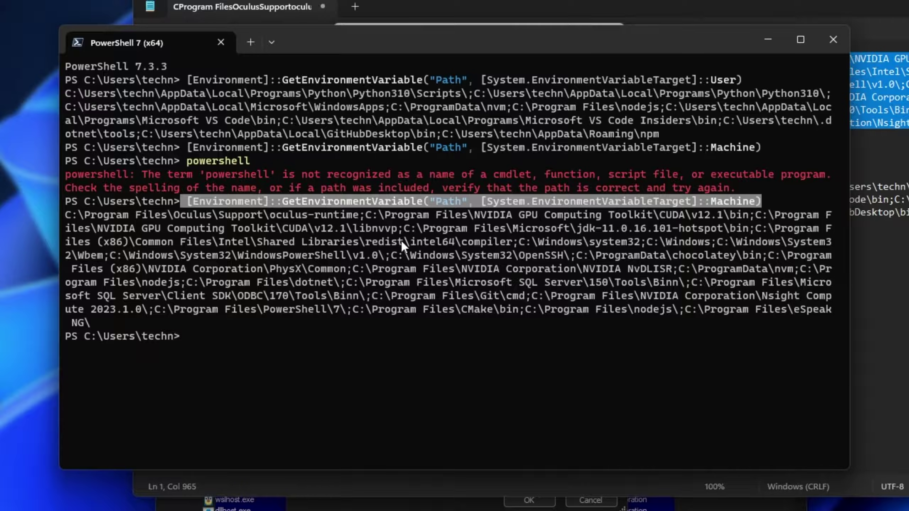
- Review the other environment variables of AdobeNotificationClient.exe in Process Explorer, then close its properties and put the program away
click(412, 507)
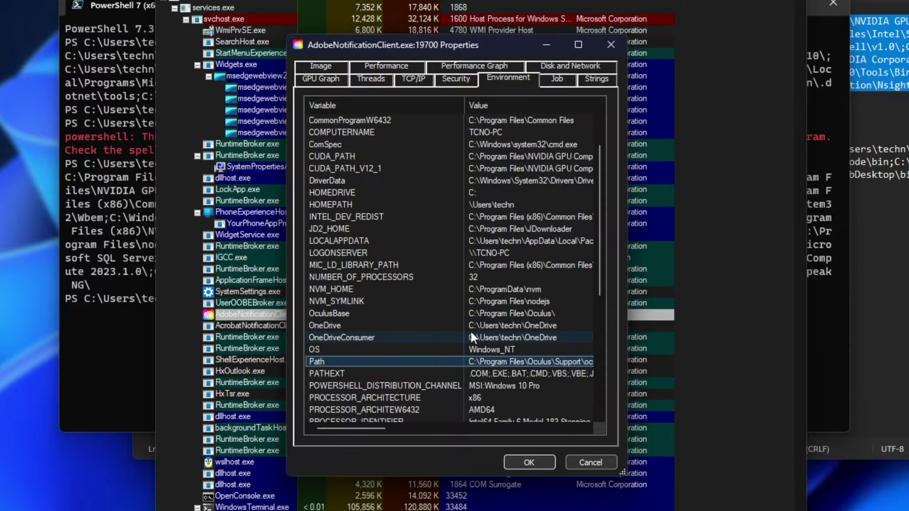
scroll(471, 333, up, 2)
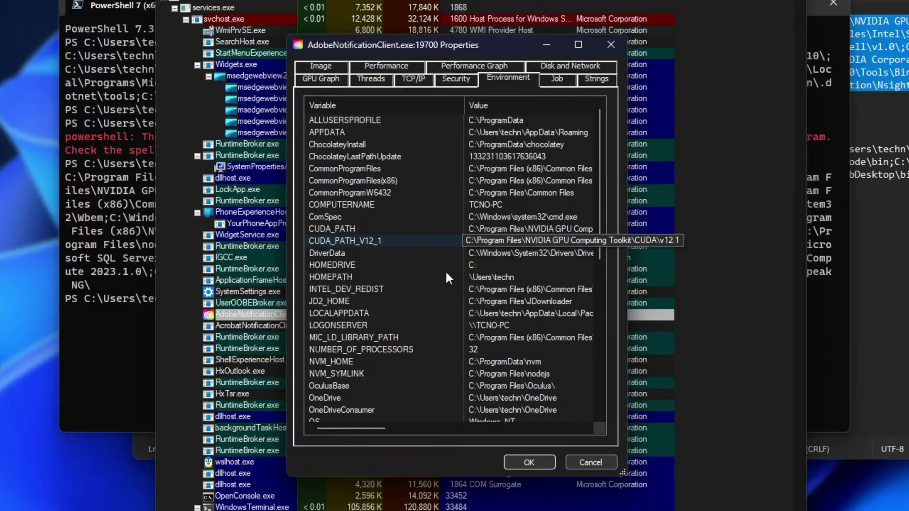
scroll(407, 302, down, 7)
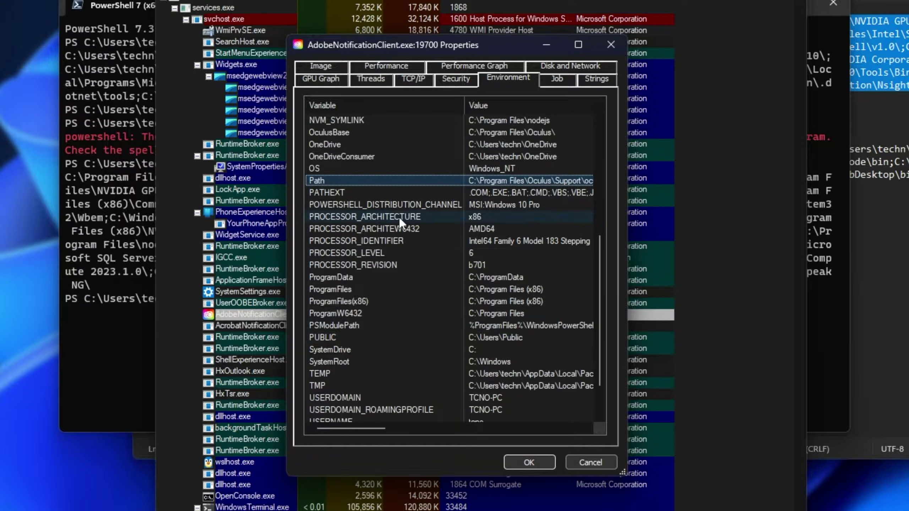
scroll(399, 218, down, 2)
scroll(382, 321, up, 8)
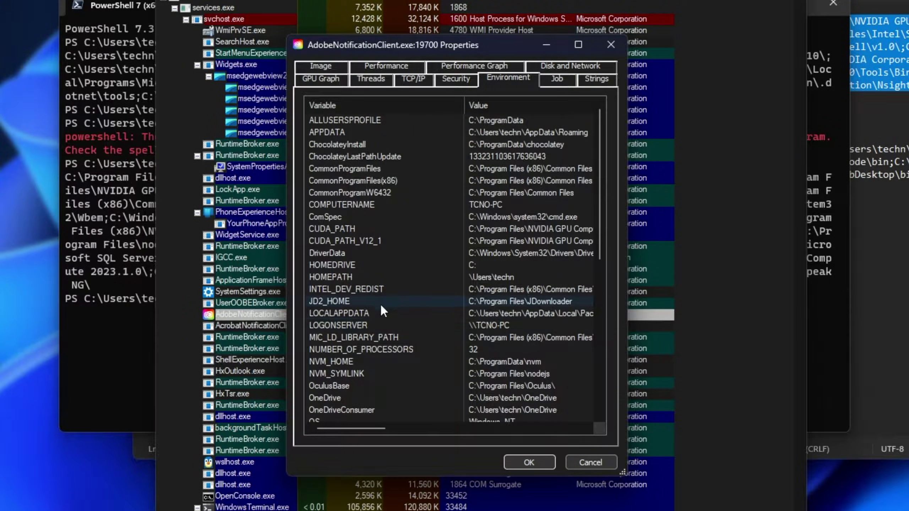
click(537, 461)
key(super+Down)
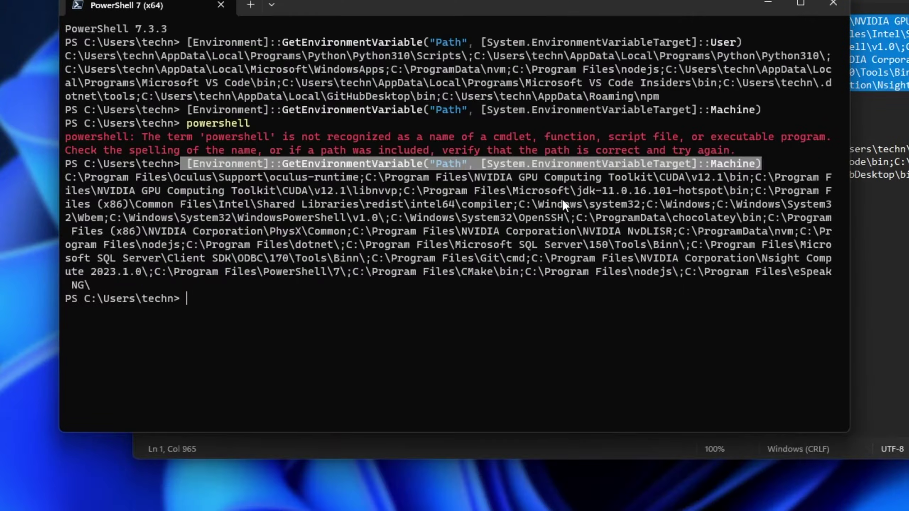
- Query an environment variable named CUDA at Machine level in PowerShell using the same GetEnvironmentVariable command
click(562, 200)
drag(200, 133, 770, 134)
right_click(748, 149)
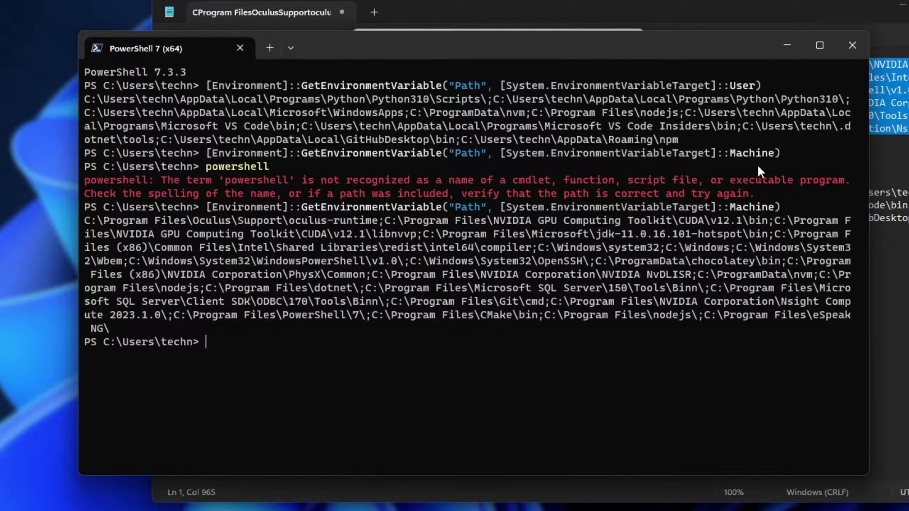
right_click(540, 323)
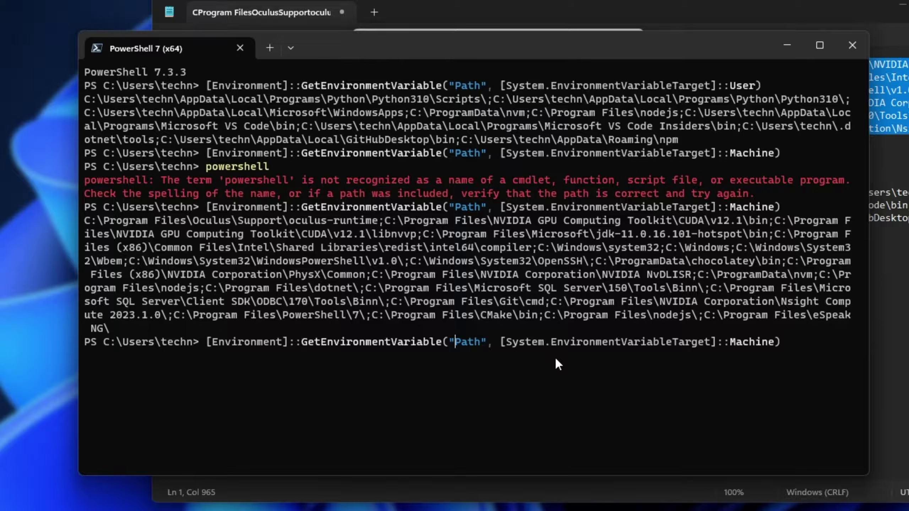
key(Delete)
key(Delete)
key(Delete)
key(Delete)
text(CUDA)
key(Return)
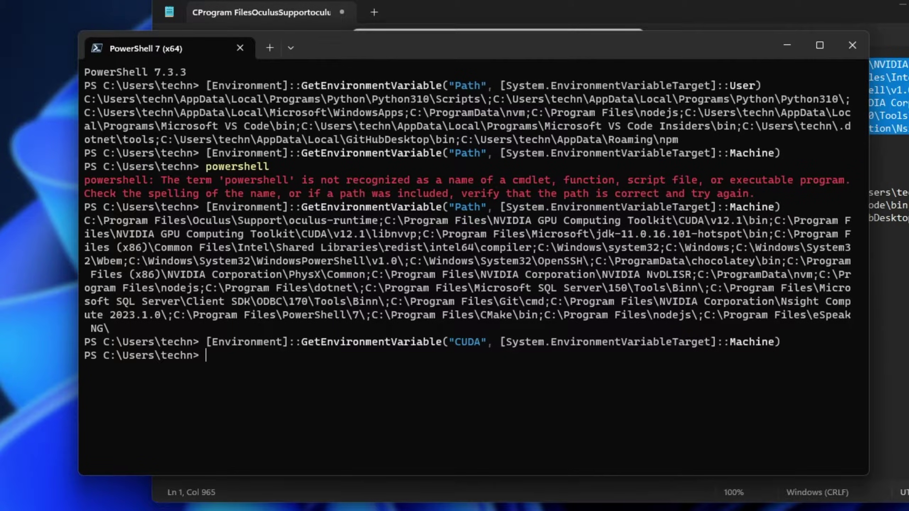
- Reopen the Environment Variables dialog and open the OneDrive user variable to view its name and value
key(alt+Tab)
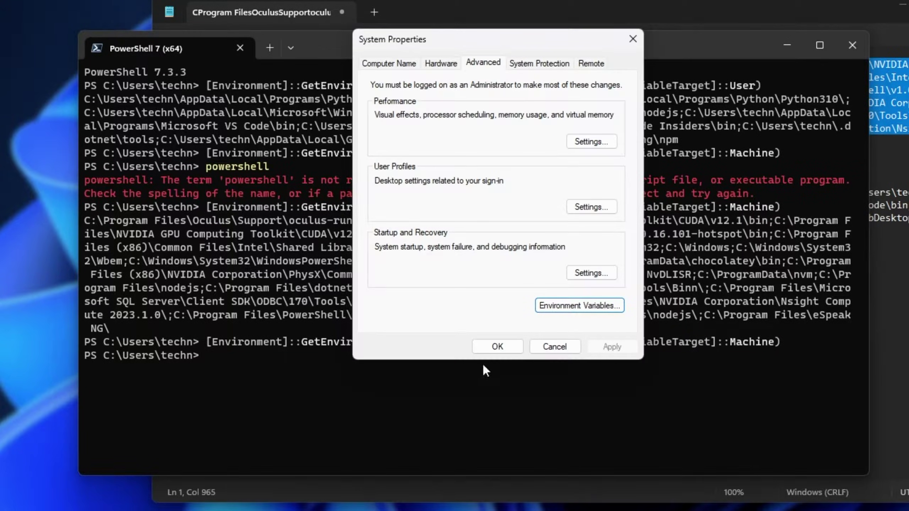
click(603, 311)
double_click(420, 160)
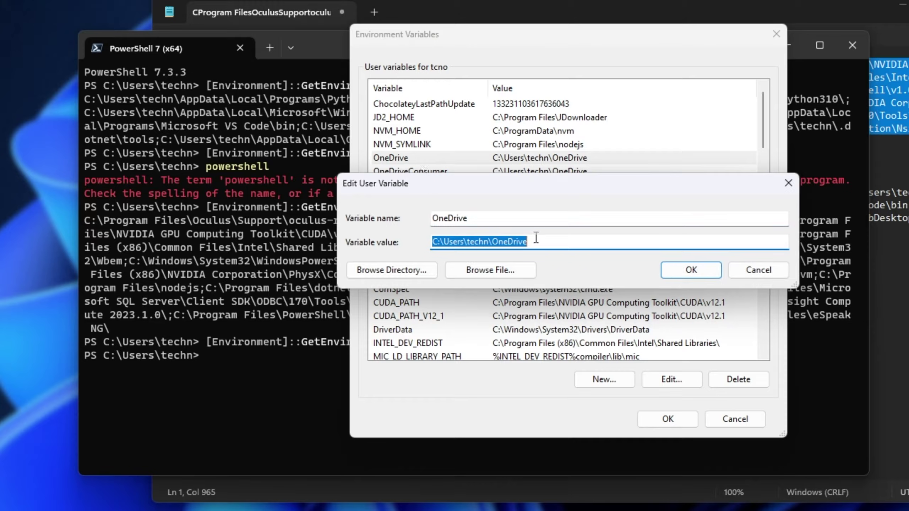
drag(533, 242, 489, 242)
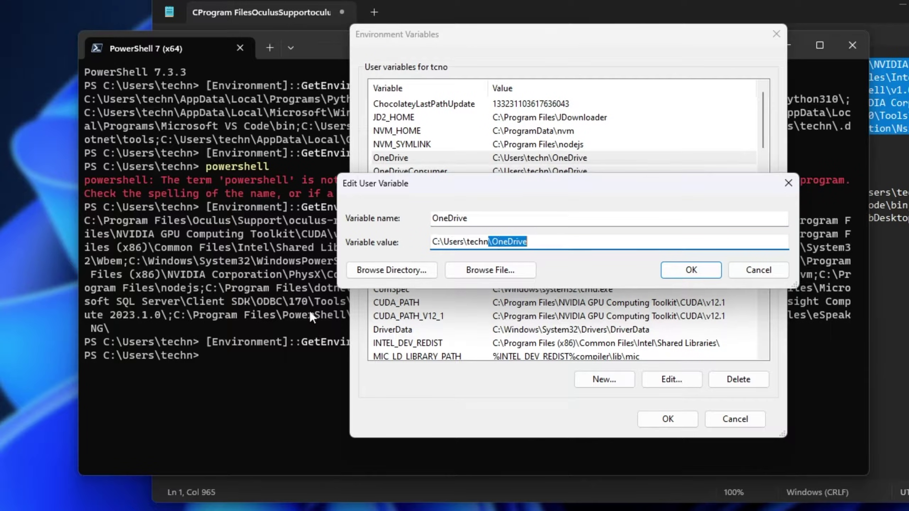
- Query the OneDrive environment variable at Machine level in PowerShell
click(309, 309)
key(Up)
key(BackSpace)
key(BackSpace)
key(BackSpace)
key(BackSpace)
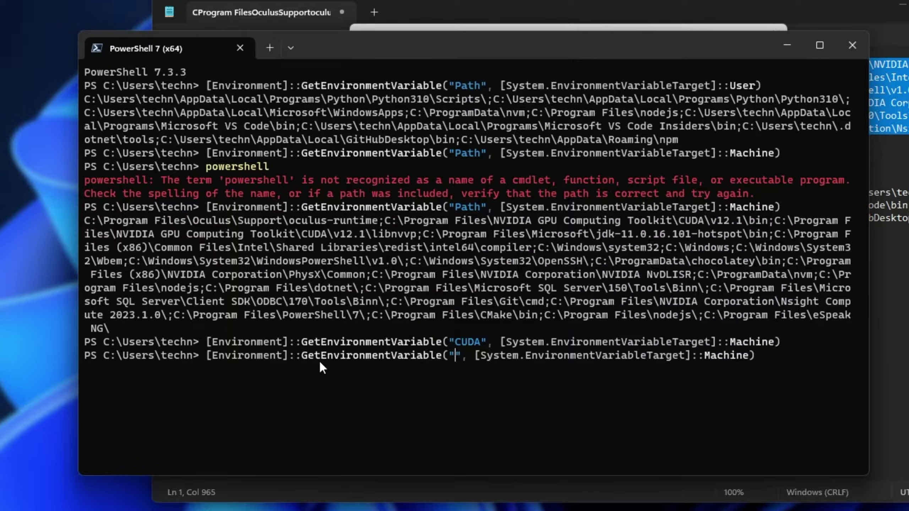
text(OneDrive)
key(Return)
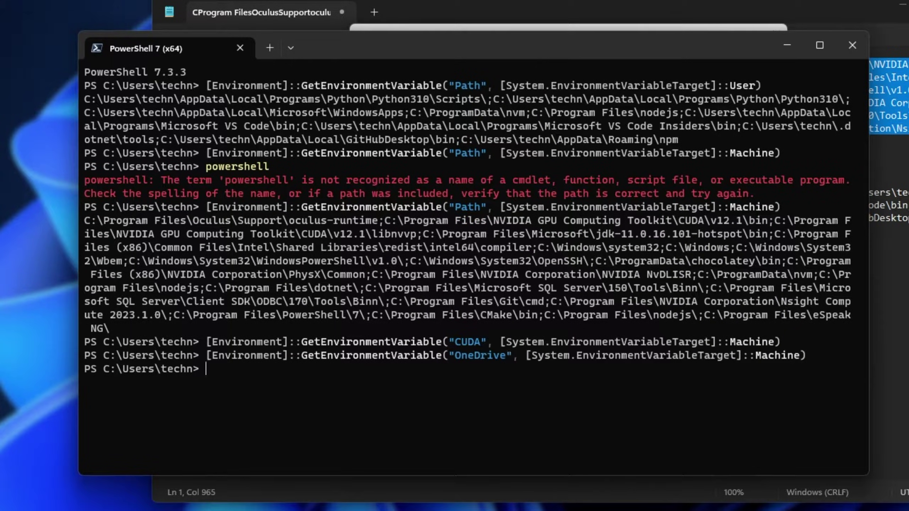
- Change the OneDrive query's target from Machine to User and run it in PowerShell
key(Up)
key(ctrl+Left)
key(Delete)
key(Delete)
key(Delete)
key(Delete)
key(Delete)
key(Delete)
key(Delete)
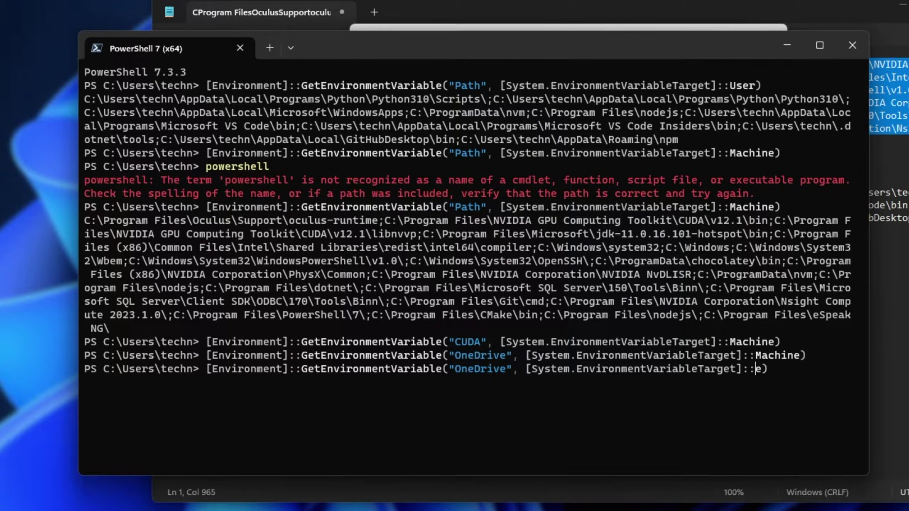
text(User)
key(Return)
mouse_move(233, 382)
mouse_down()
mouse_move(90, 390)
mouse_move(232, 383)
mouse_up()
drag(571, 315, 574, 317)
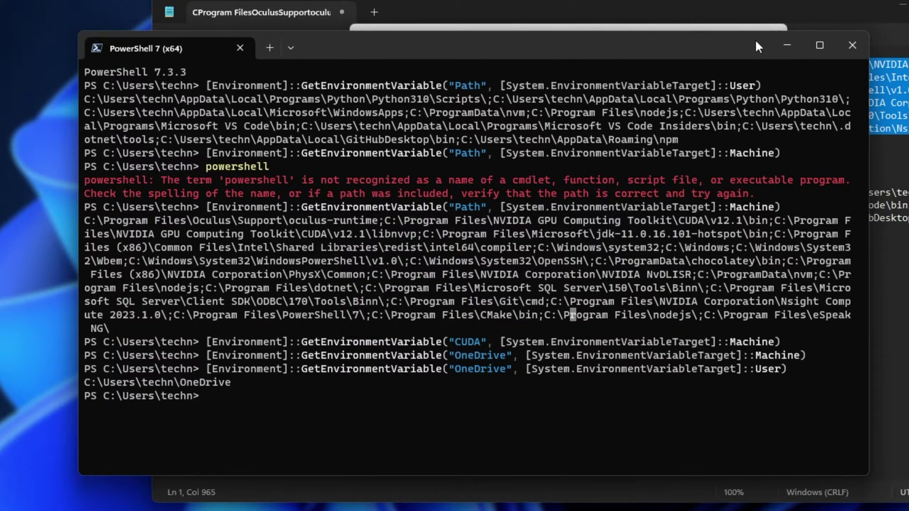
- Minimize PowerShell, close the variable editor, Environment Variables and System Properties dialogs, and begin closing the Notepad document
click(787, 45)
click(787, 182)
click(775, 38)
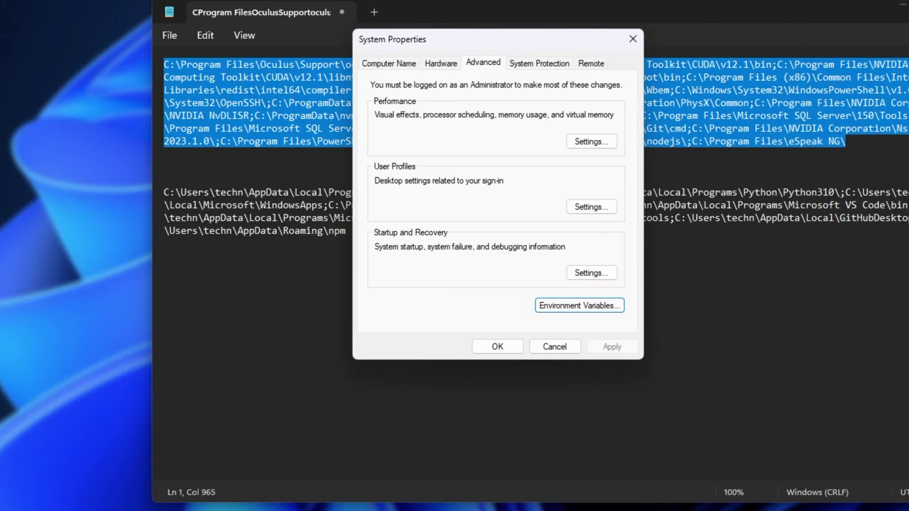
click(632, 38)
click(342, 12)
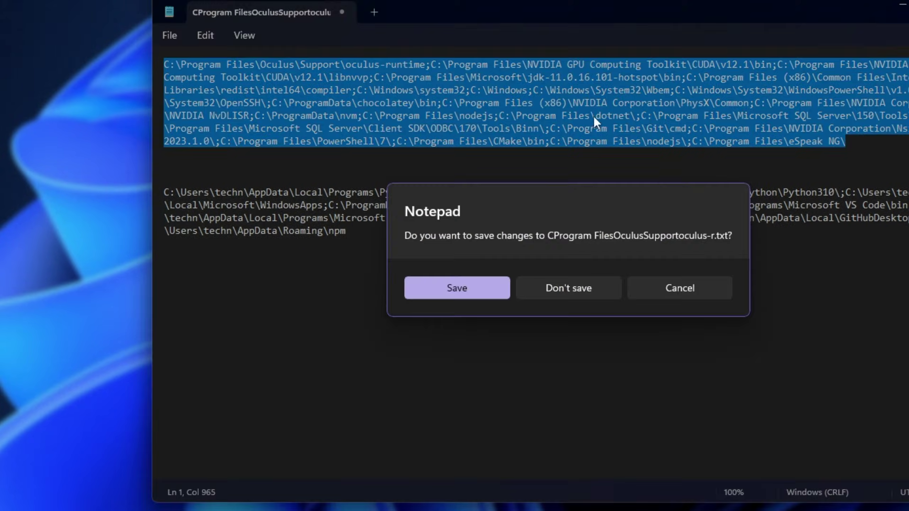